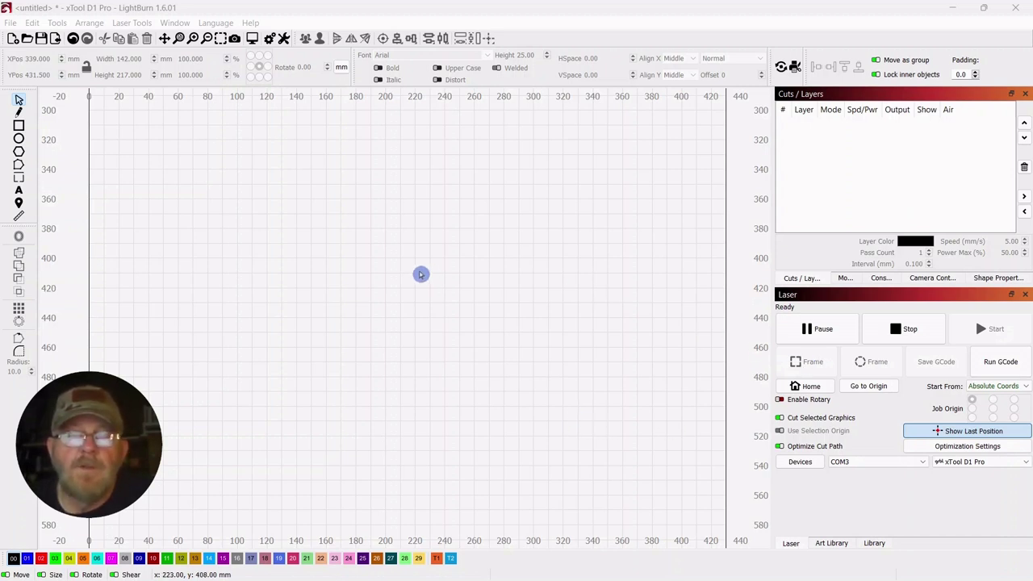
Draw a rectangle on the canvas for the notebook cover.
click(21, 125)
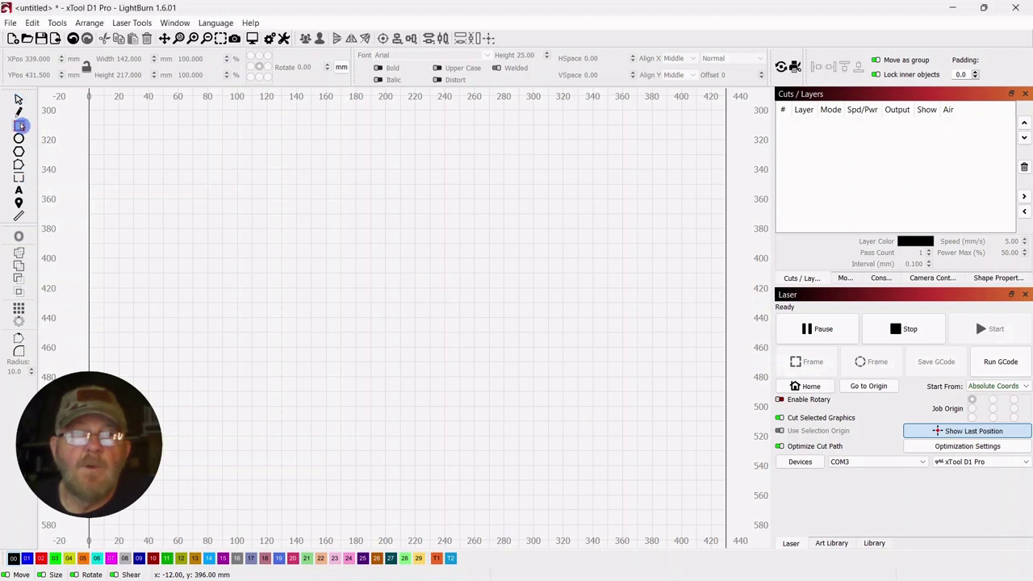
drag(494, 151, 678, 473)
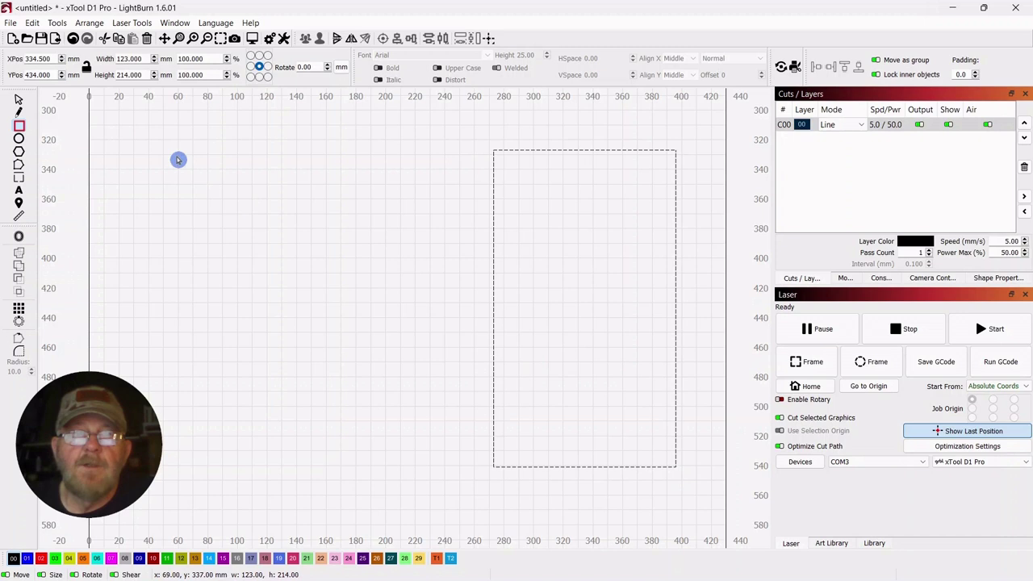
click(18, 100)
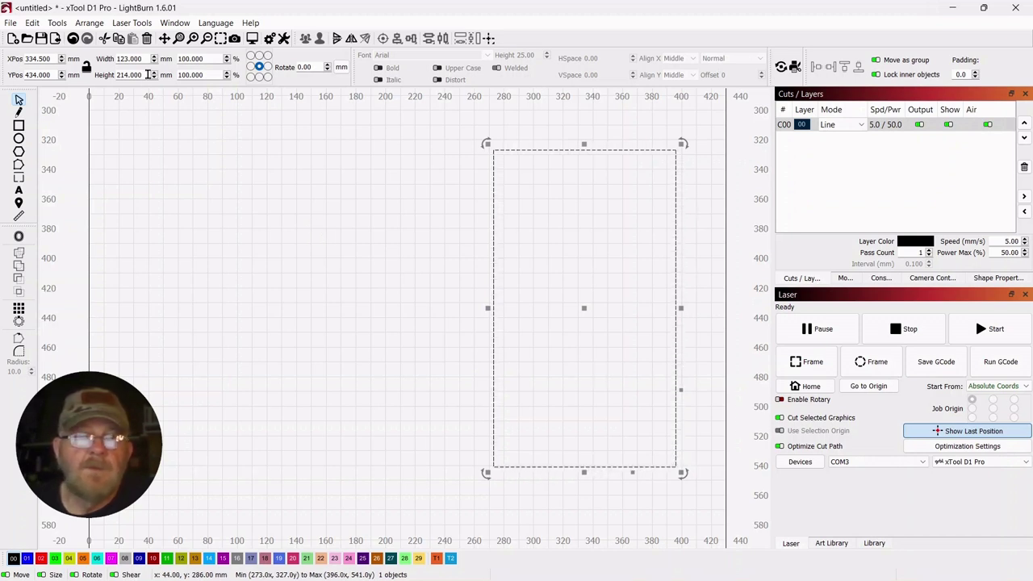
Set the rectangle's width to 203 mm and select its height value for editing.
drag(145, 61, 112, 60)
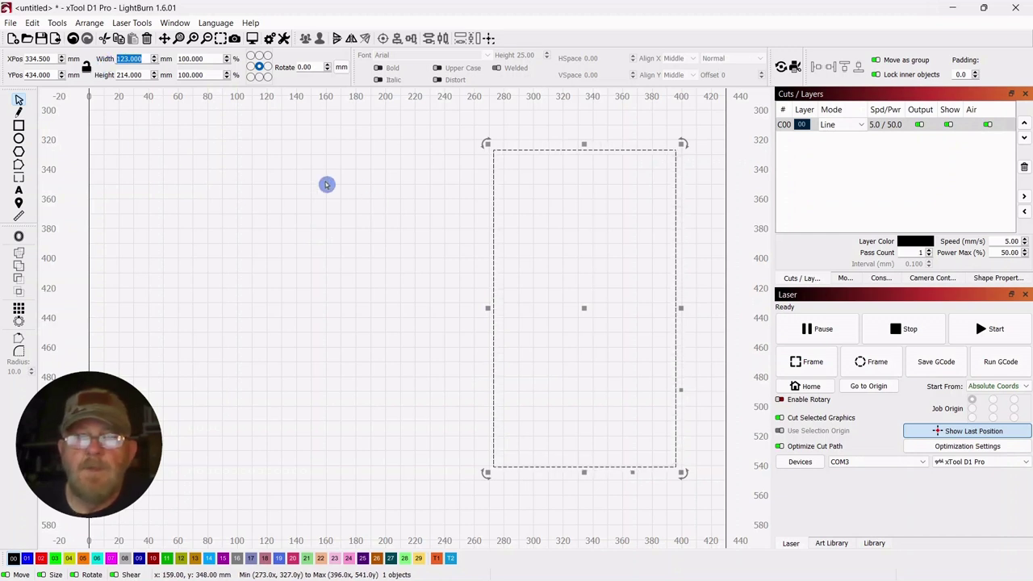
text(203)
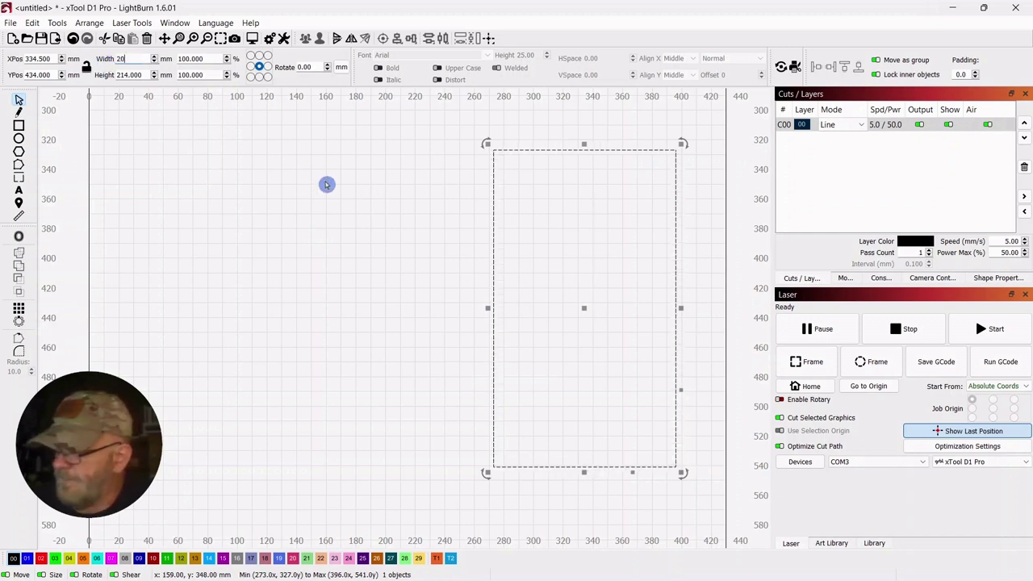
click(139, 74)
drag(139, 75, 107, 75)
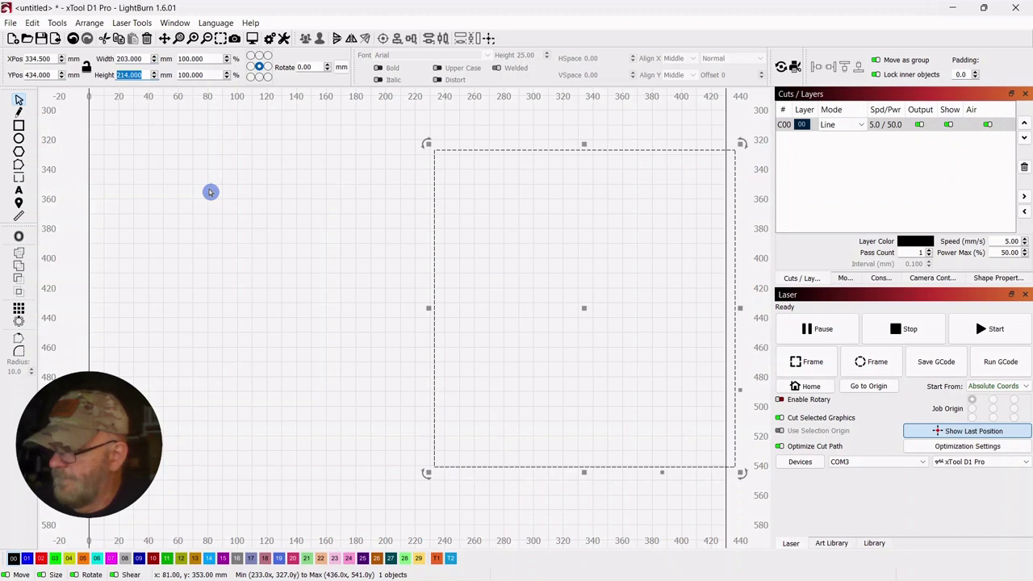
Set the cover rectangle's height to 304 mm and recentre it in the view.
text(304)
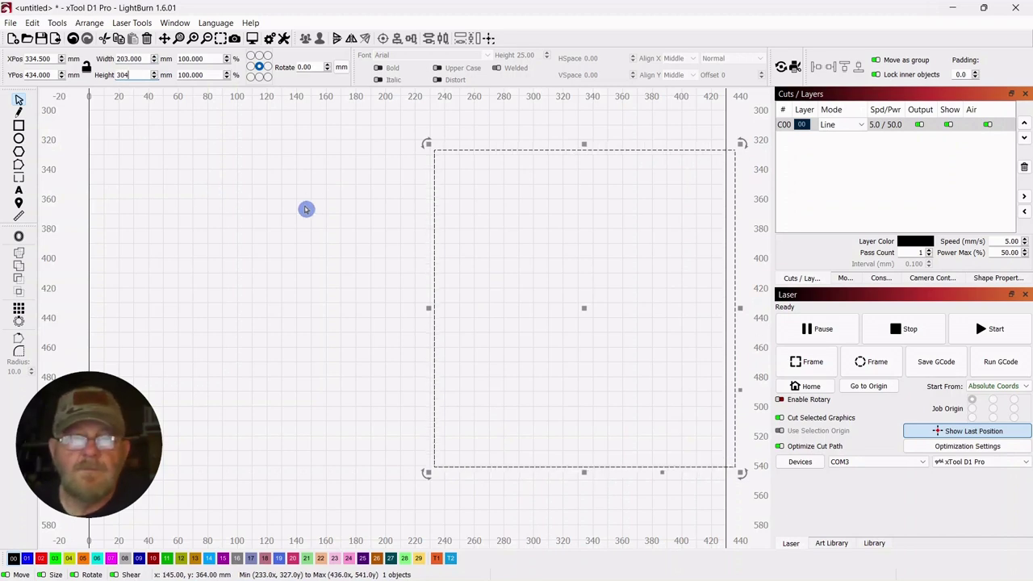
click(304, 207)
scroll(397, 228, down, 2)
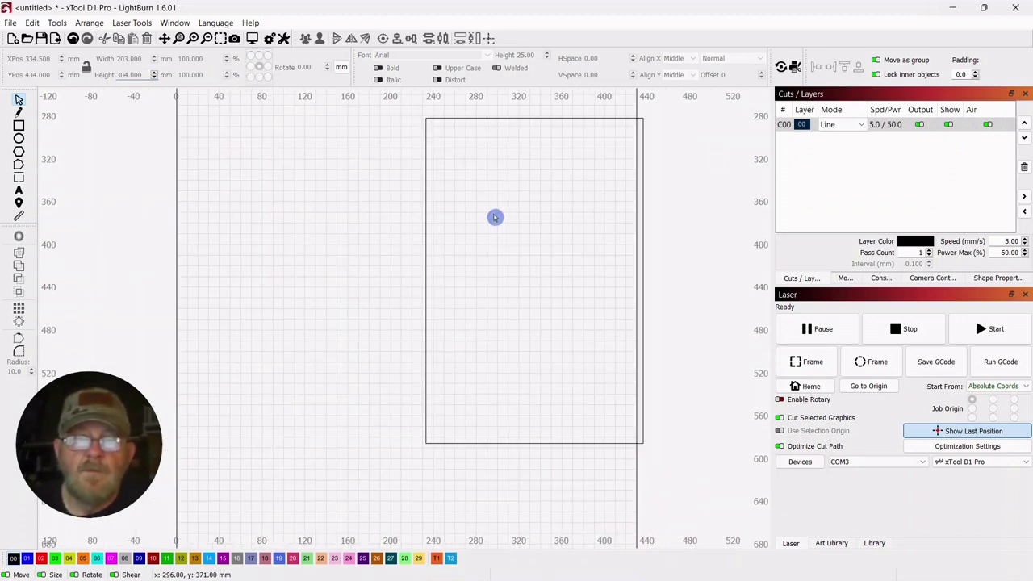
scroll(504, 214, up, 1)
scroll(504, 213, down, 1)
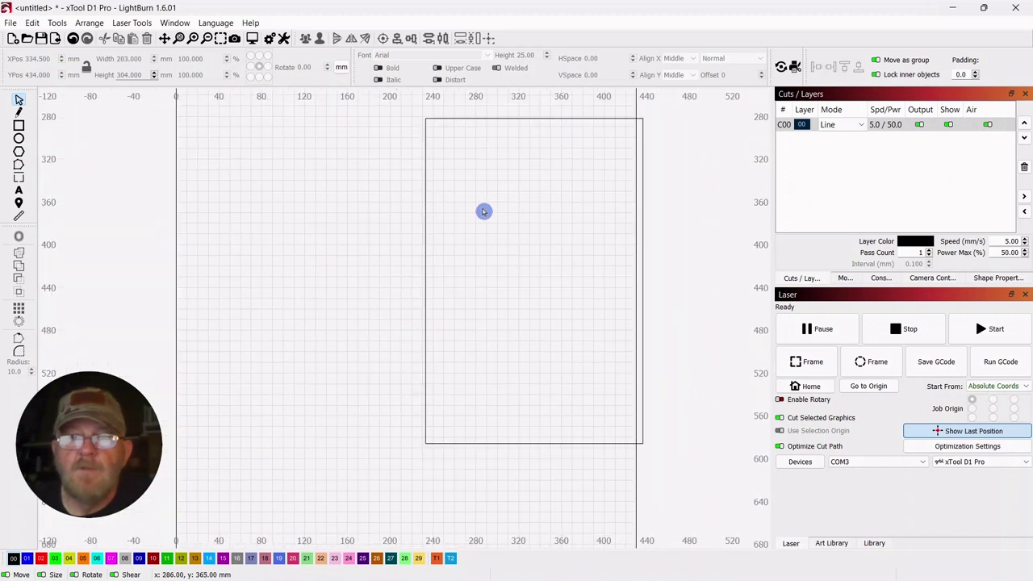
mouse_move(486, 212)
mouse_down()
mouse_move(648, 183)
mouse_move(443, 213)
mouse_move(512, 203)
mouse_move(506, 210)
mouse_up()
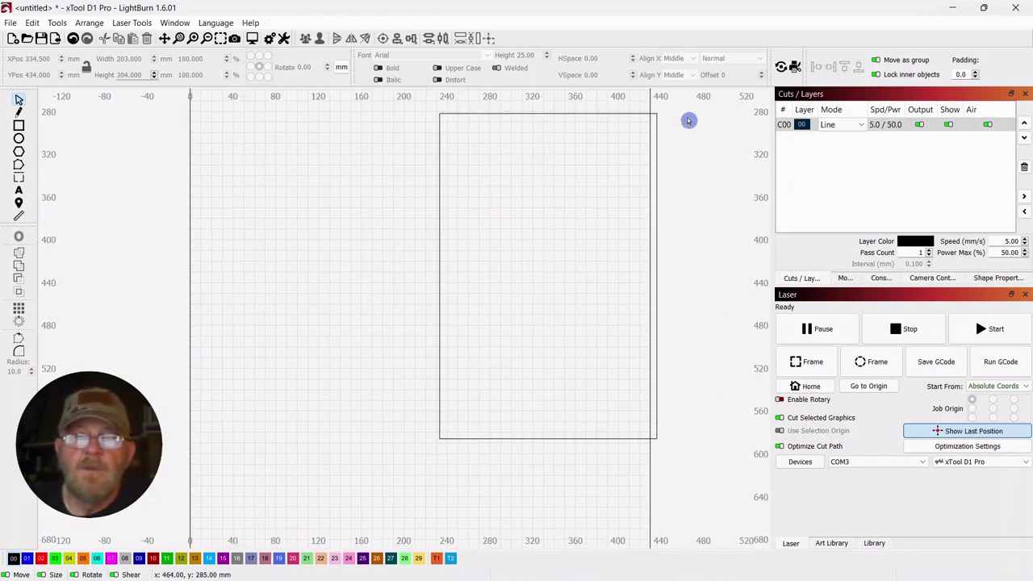
Give the 203 × 304 mm cover rectangle a 4 mm corner radius in Shape Properties.
drag(687, 118, 604, 192)
drag(547, 283, 519, 302)
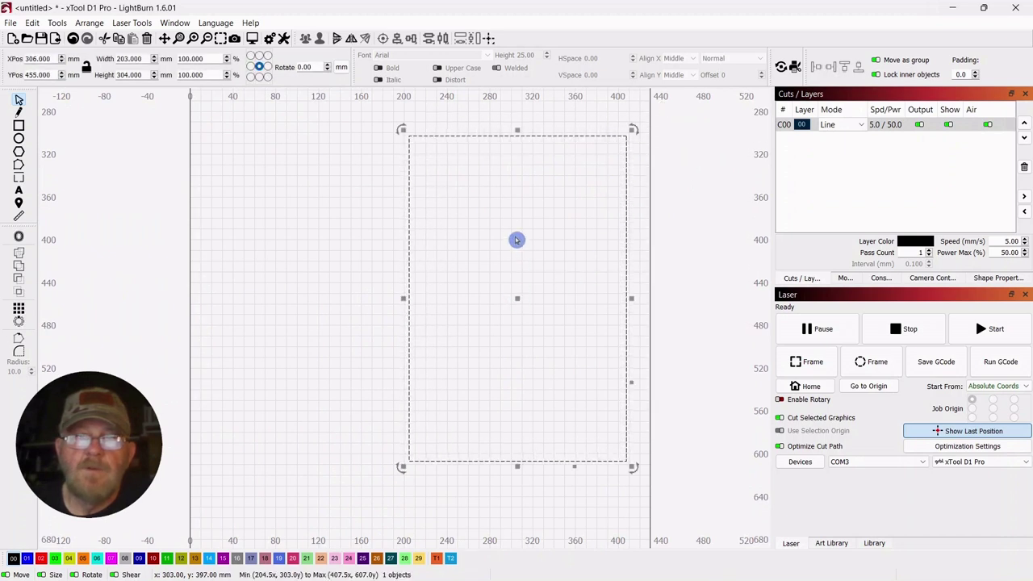
click(990, 278)
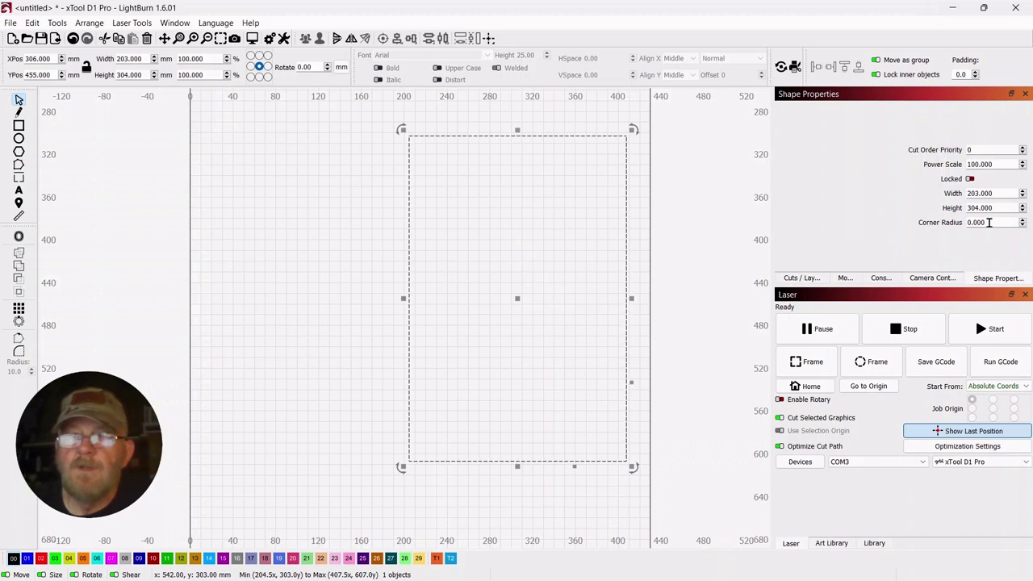
click(1023, 219)
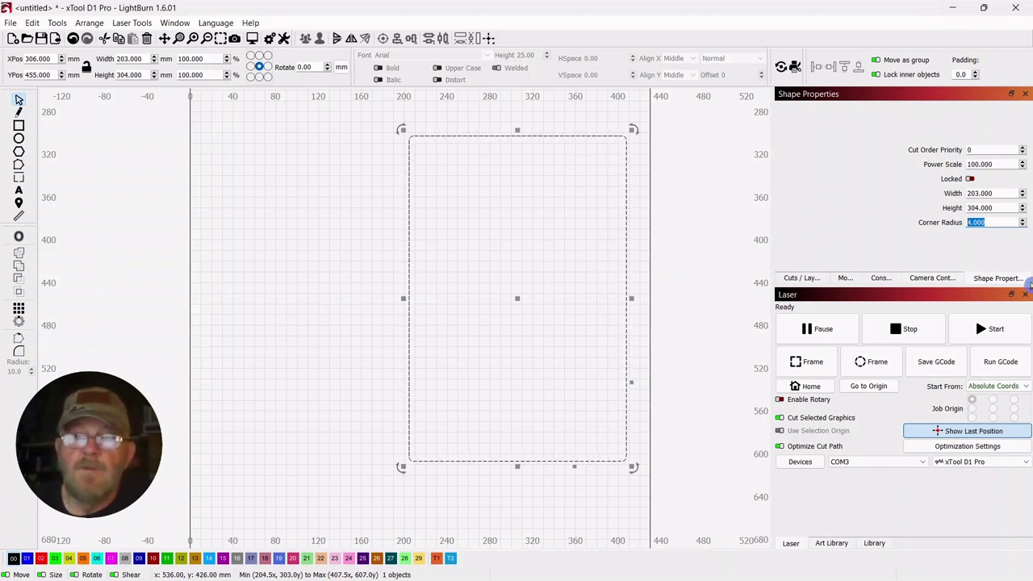
click(175, 22)
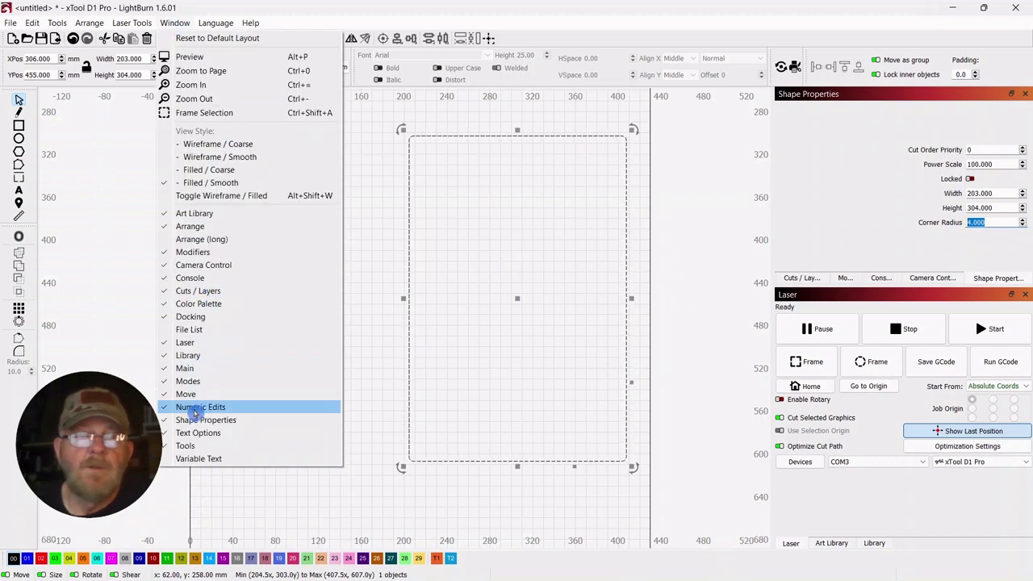
click(392, 208)
click(658, 134)
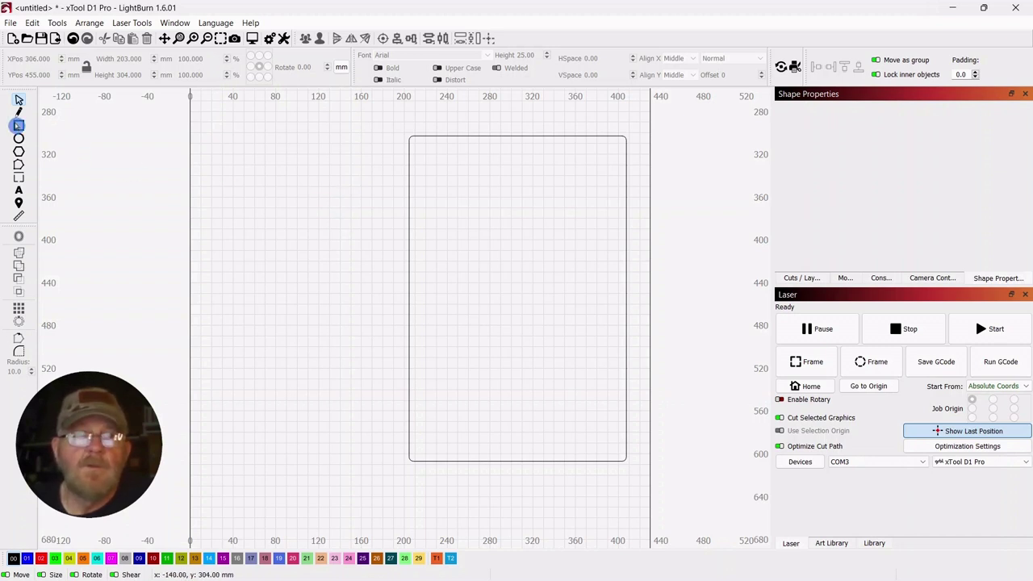
Draw a band rectangle across the middle of the cover on the T1 layer.
click(19, 125)
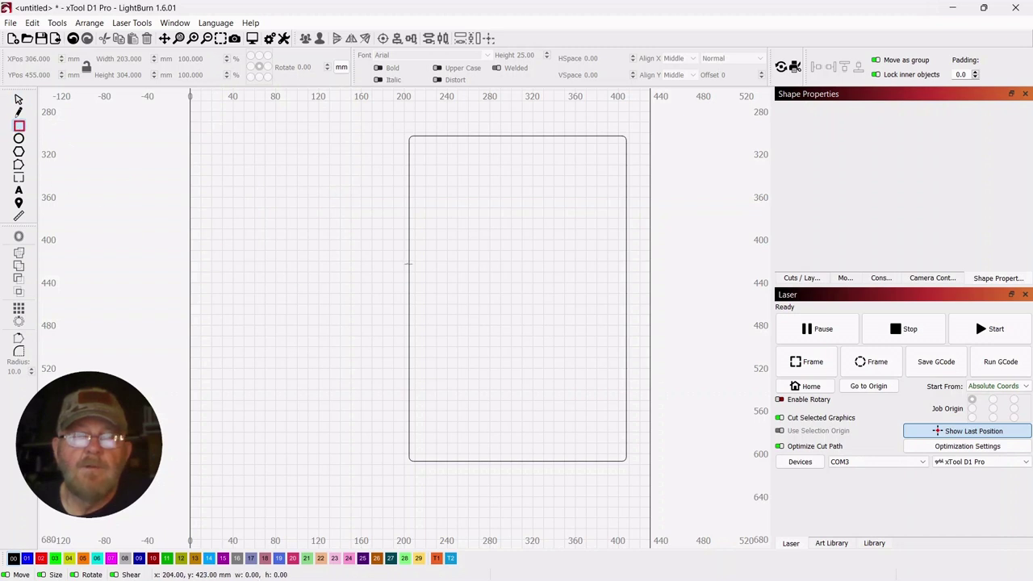
drag(409, 263, 626, 322)
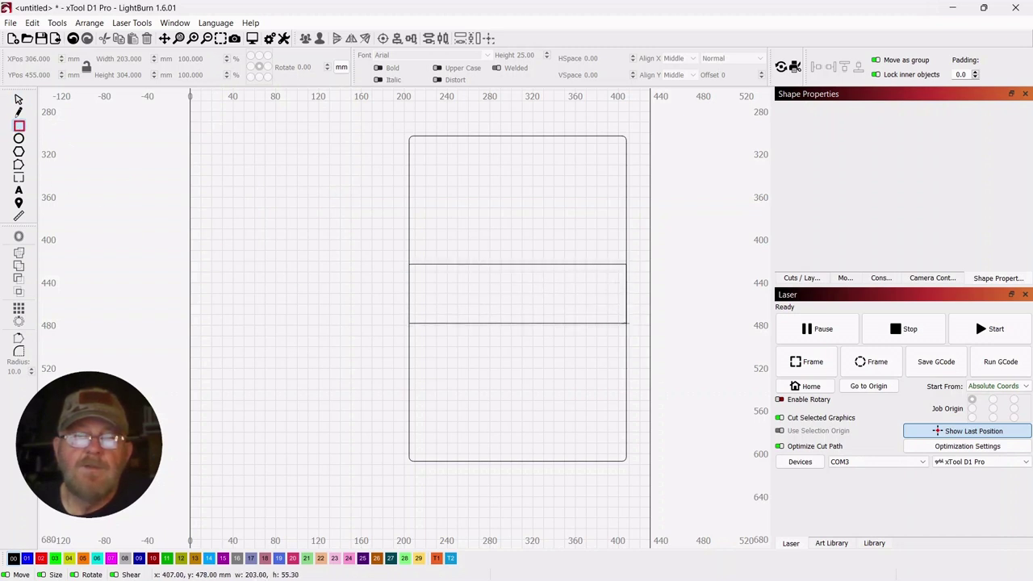
click(19, 100)
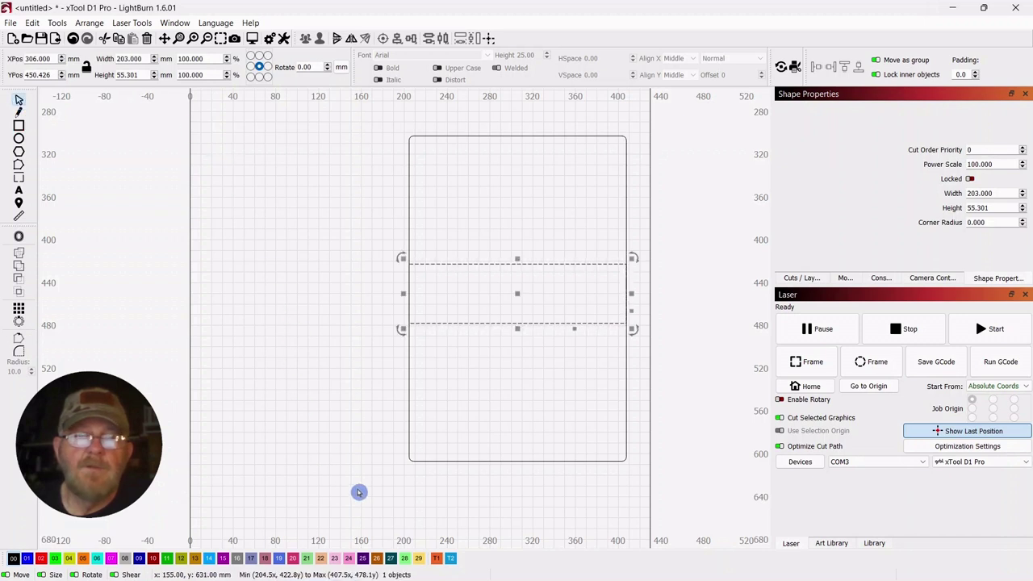
click(437, 557)
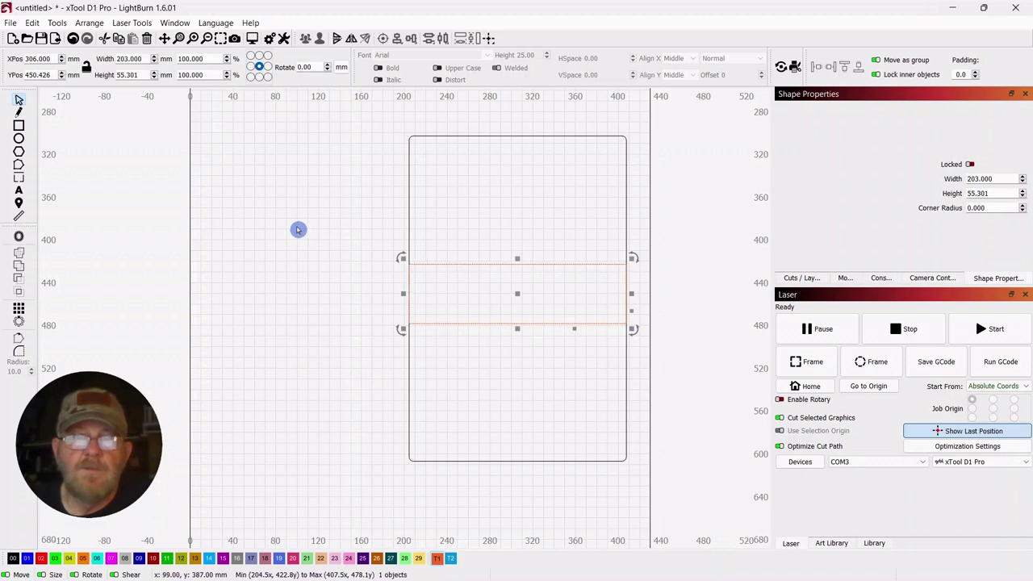
Set the band height to 50 mm and centre it within the cover rectangle.
click(144, 75)
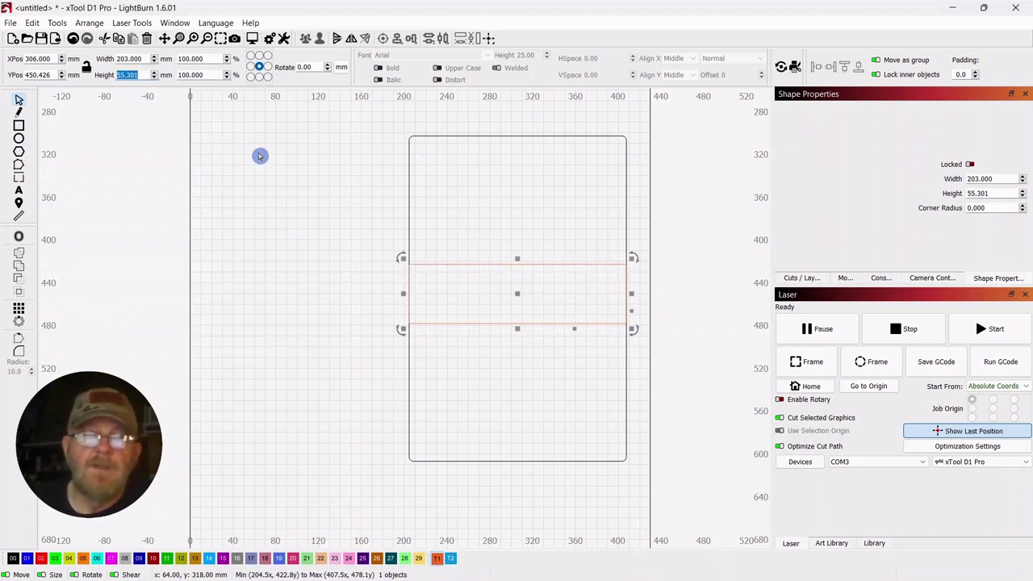
text(50)
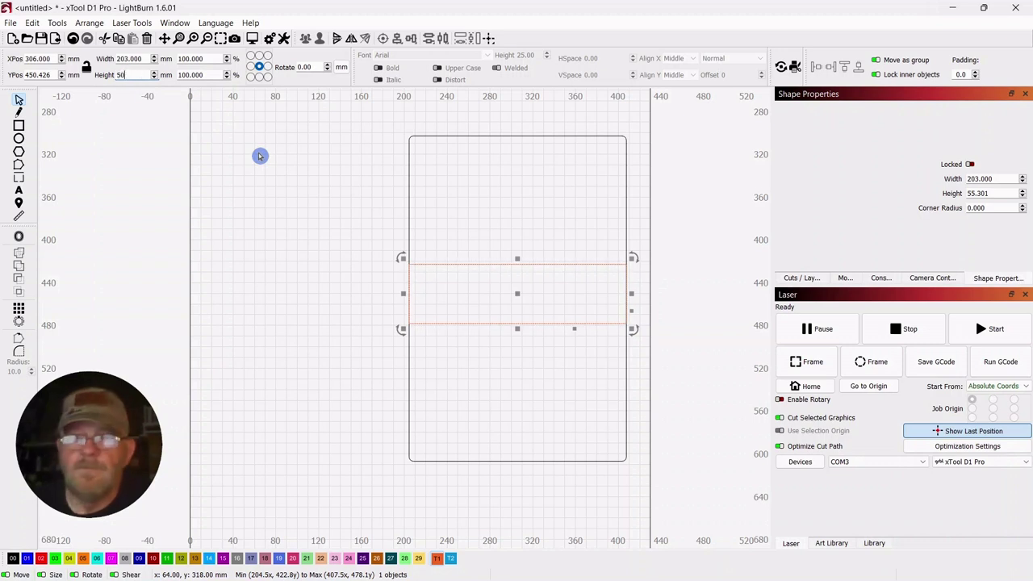
key(Return)
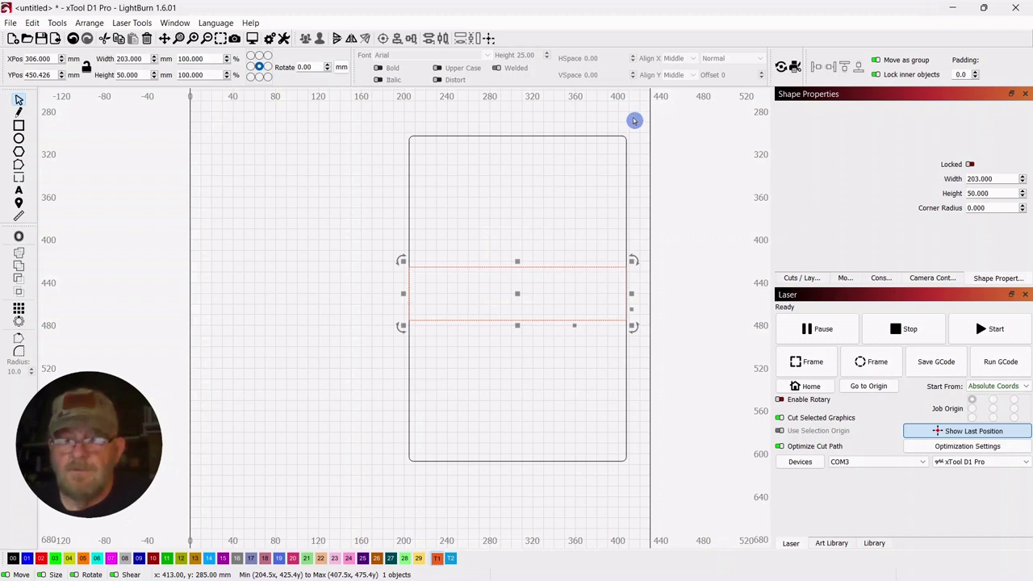
shift+click(615, 166)
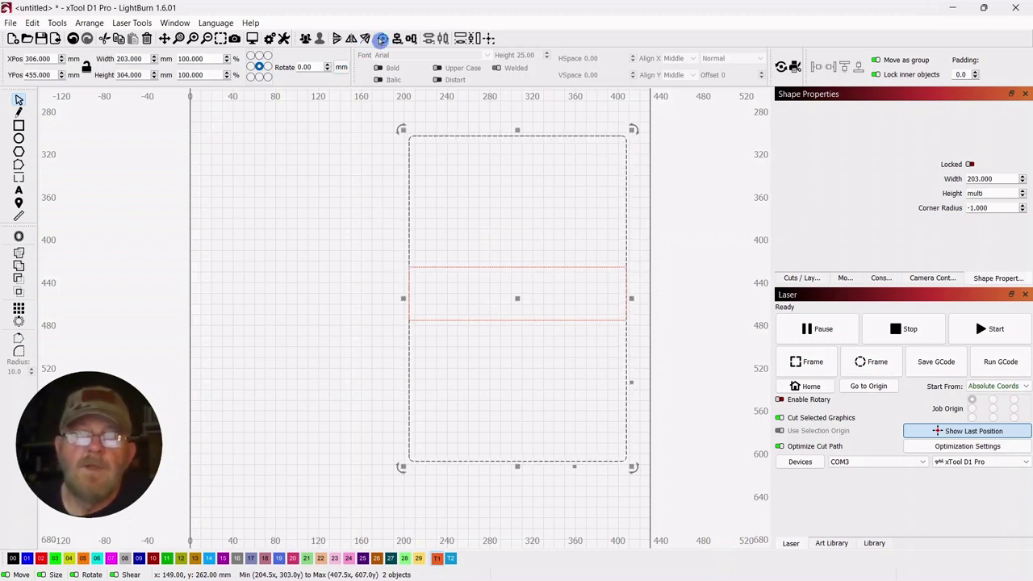
click(383, 38)
click(325, 198)
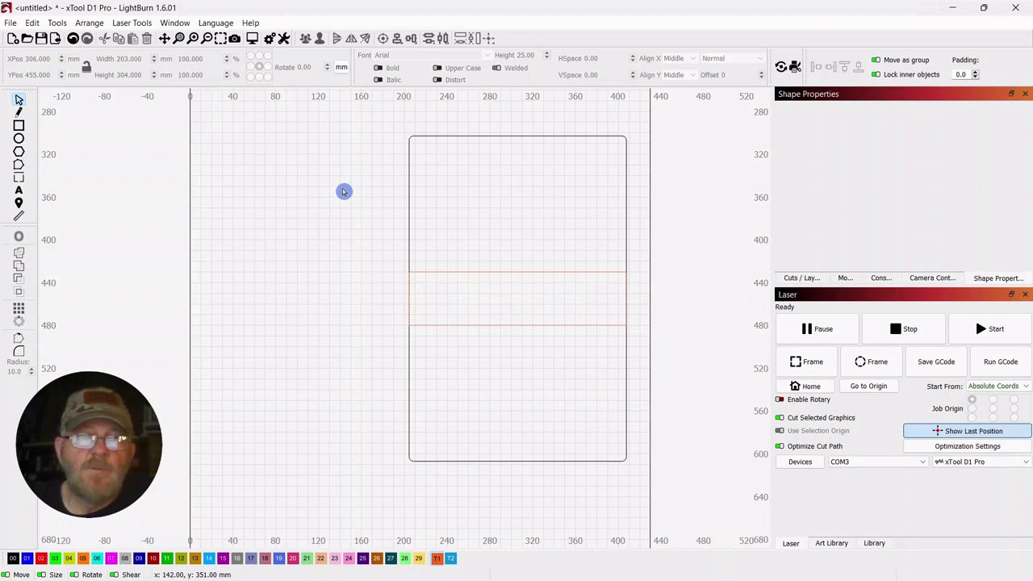
Draw a roughly 66 mm horizontal line to the left of the cover.
drag(341, 219, 360, 201)
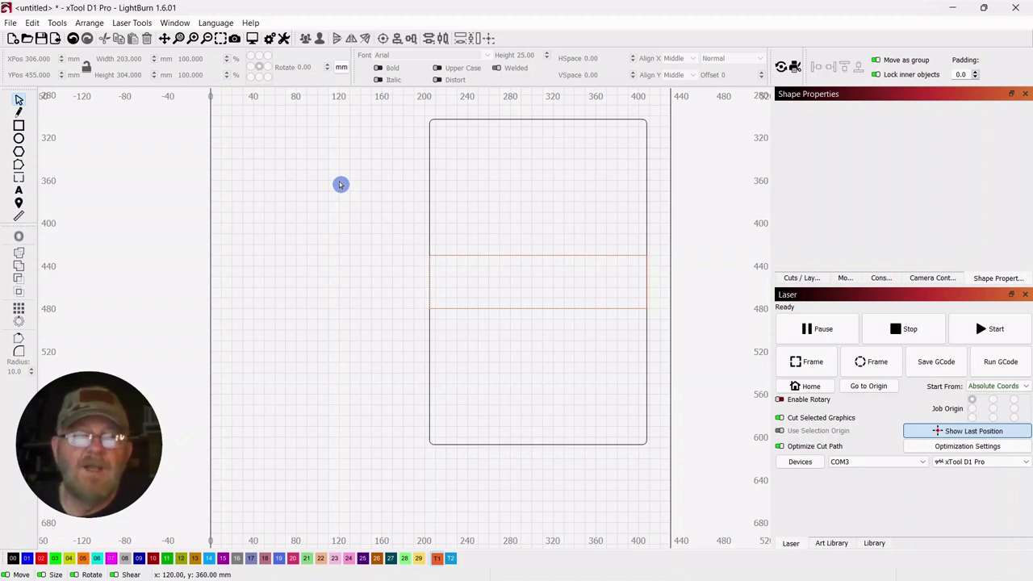
click(18, 116)
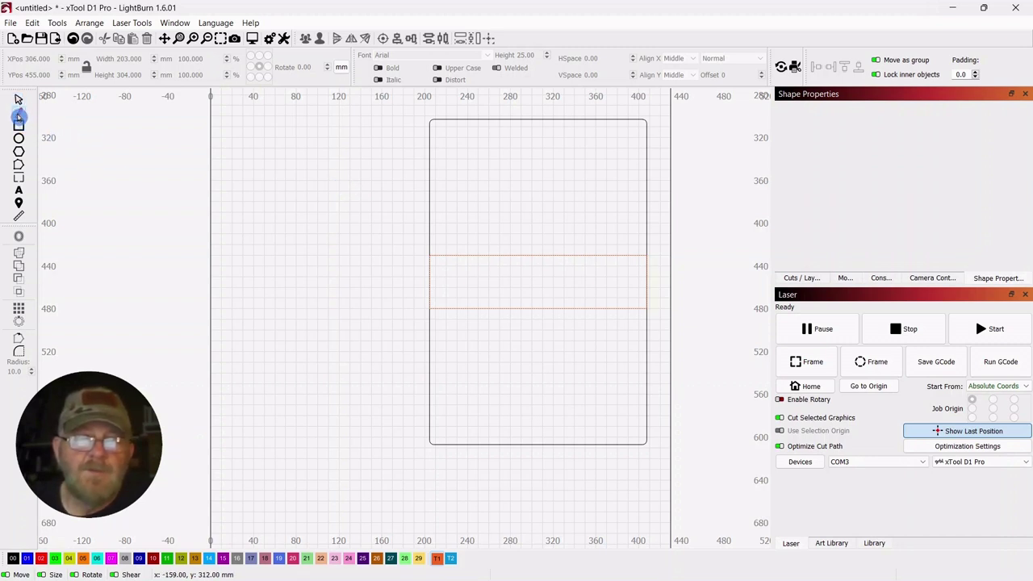
click(254, 235)
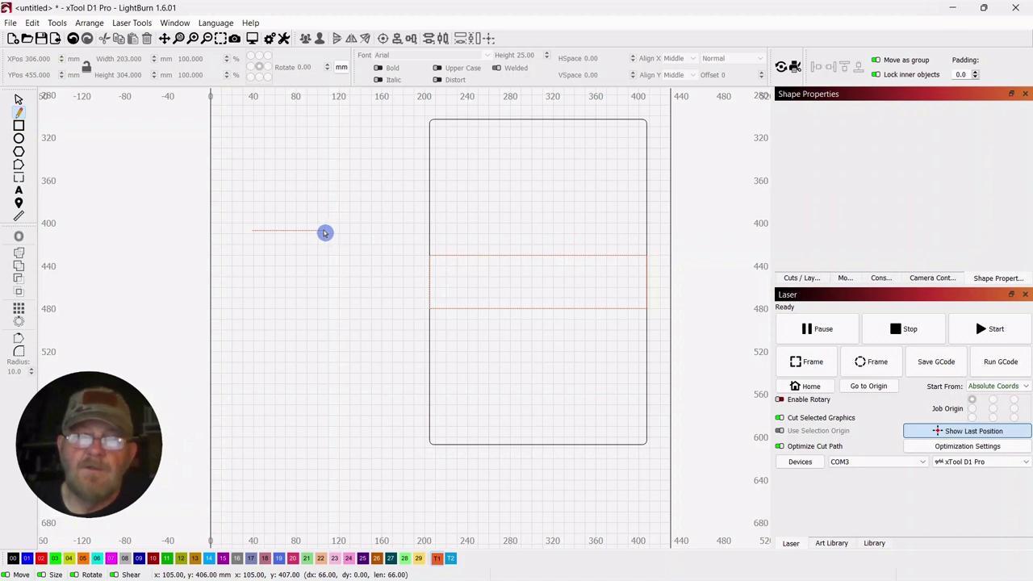
click(325, 233)
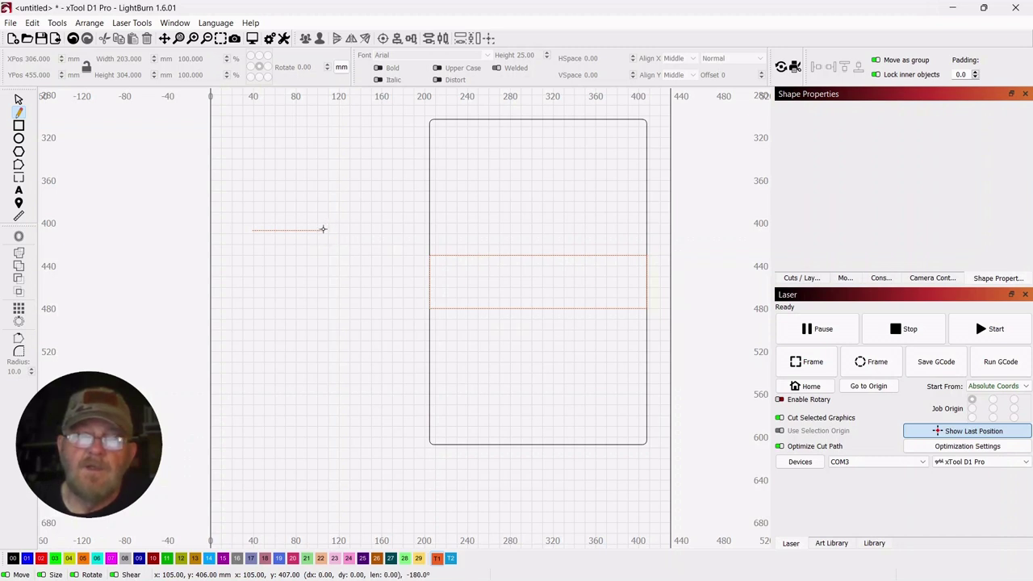
right_click(351, 219)
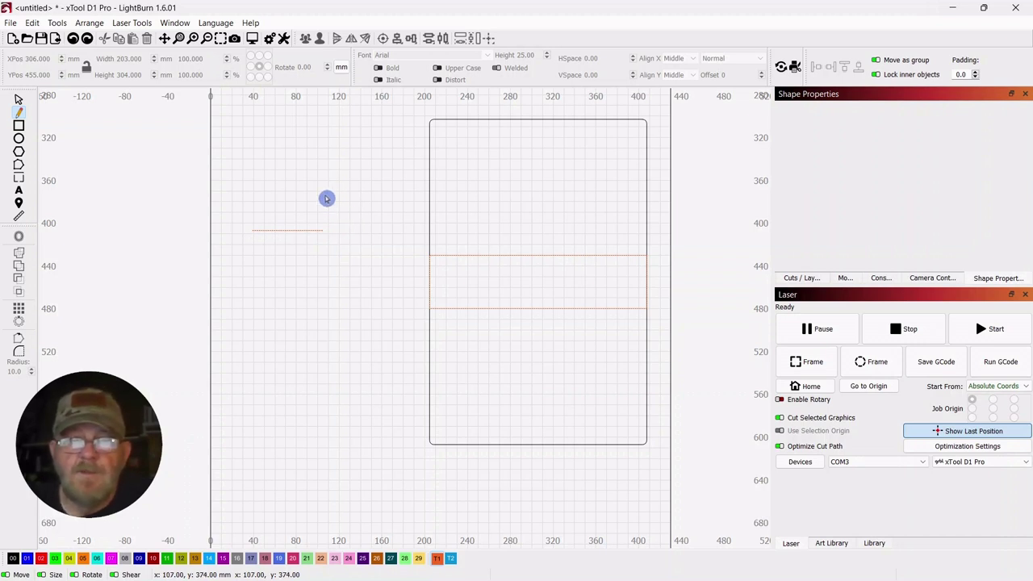
click(18, 103)
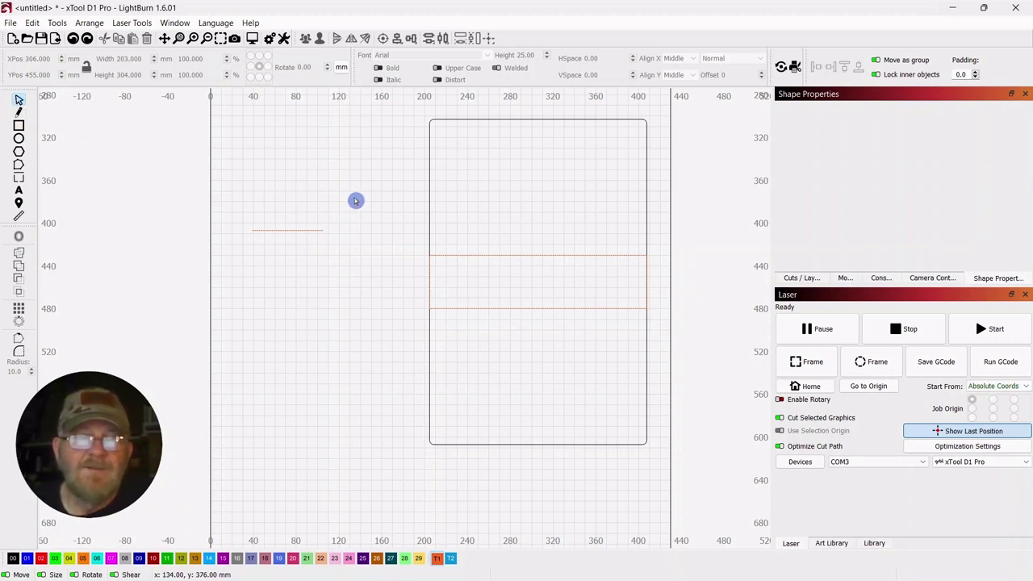
Move the line to layer 00 and shorten it to 30 mm.
drag(353, 201, 221, 282)
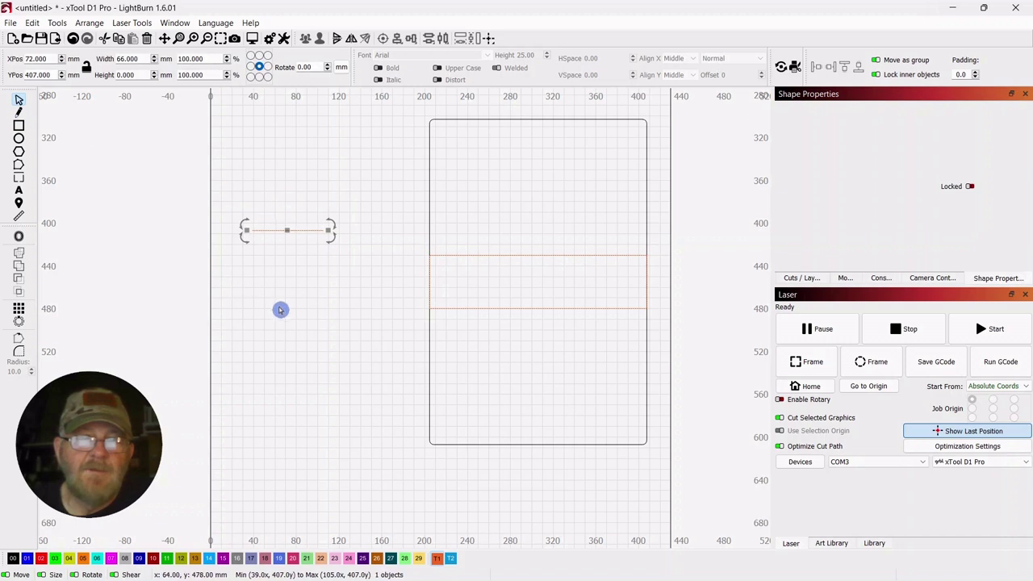
click(13, 558)
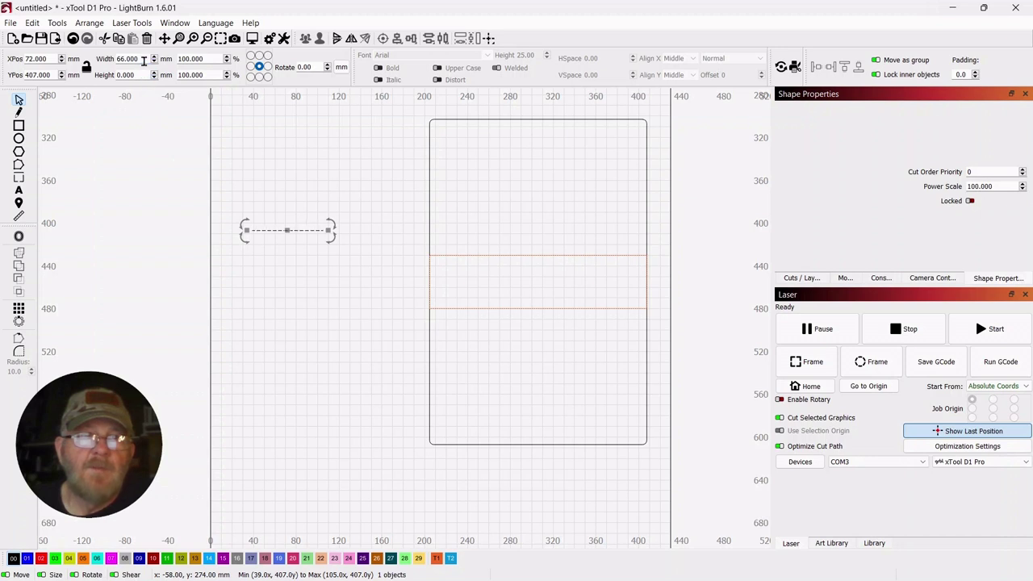
drag(145, 59, 103, 65)
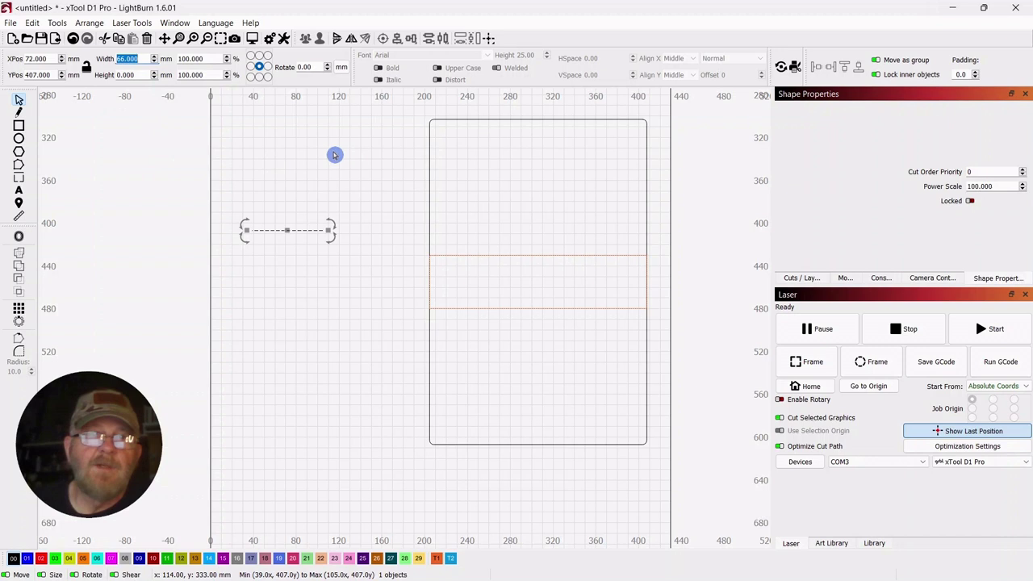
text(30)
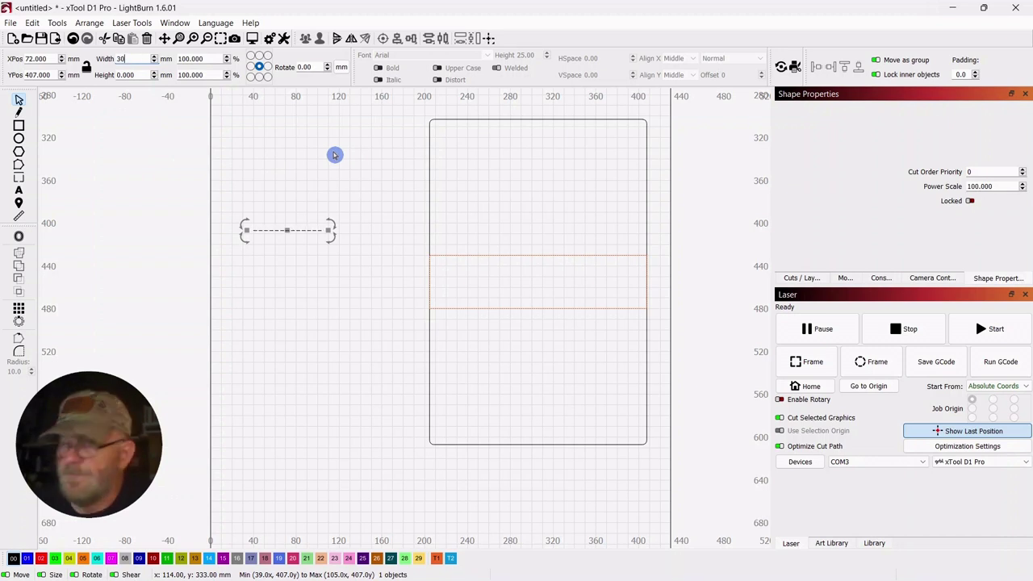
key(Return)
click(319, 181)
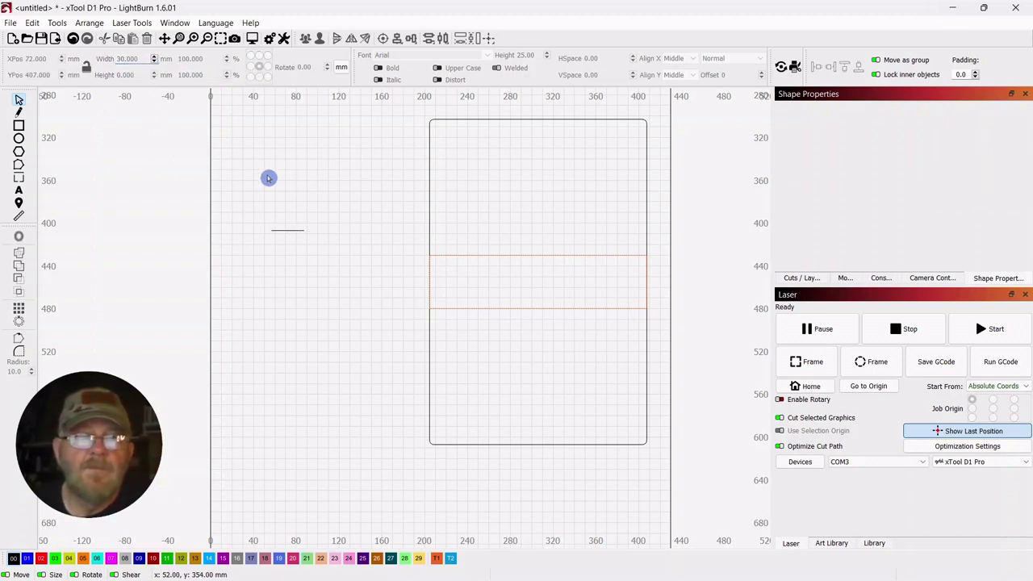
Place the 30 mm line on the cover's left edge at X 210, Y 485 mm.
drag(358, 173, 282, 175)
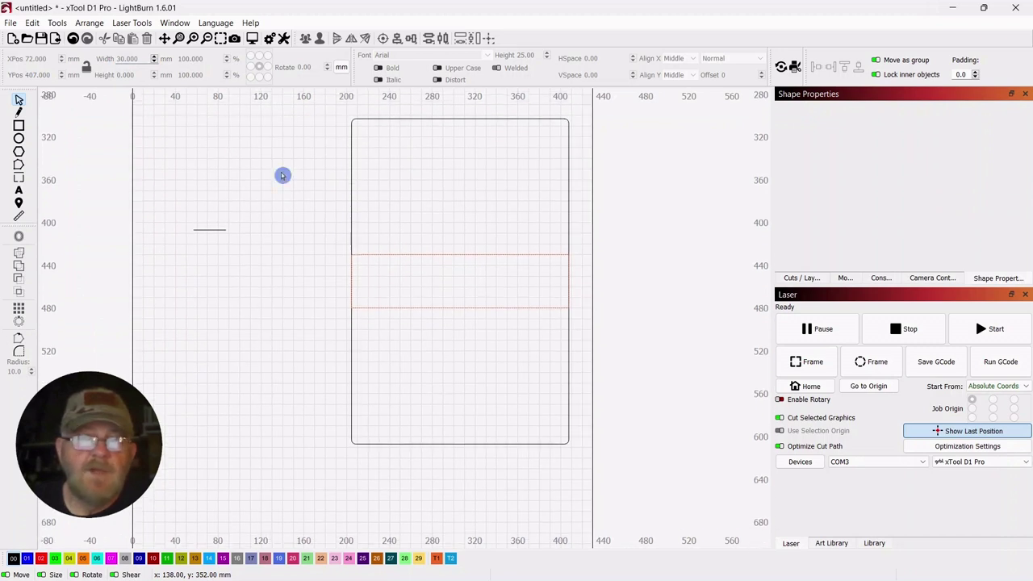
drag(237, 211, 179, 274)
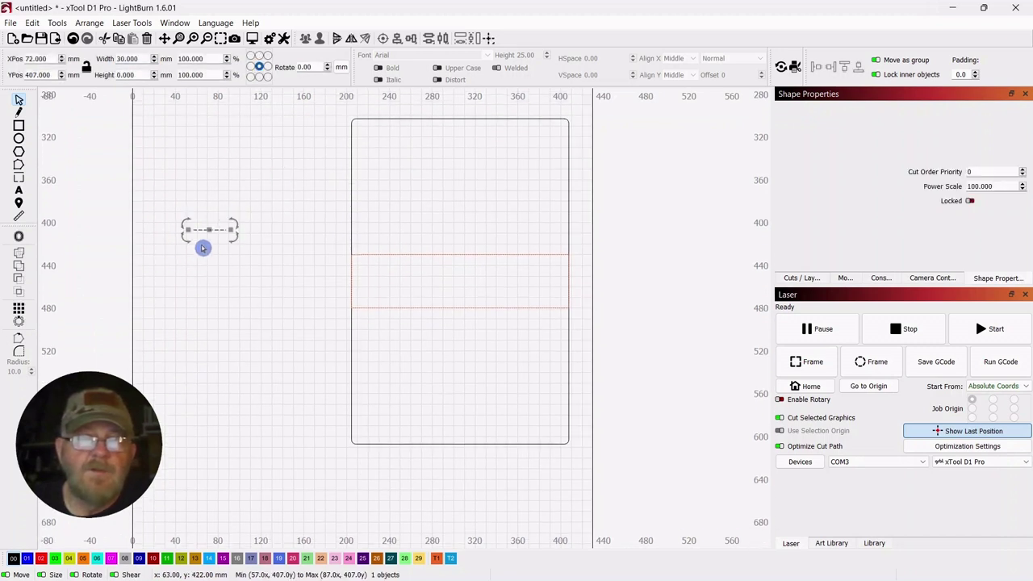
drag(212, 231, 356, 317)
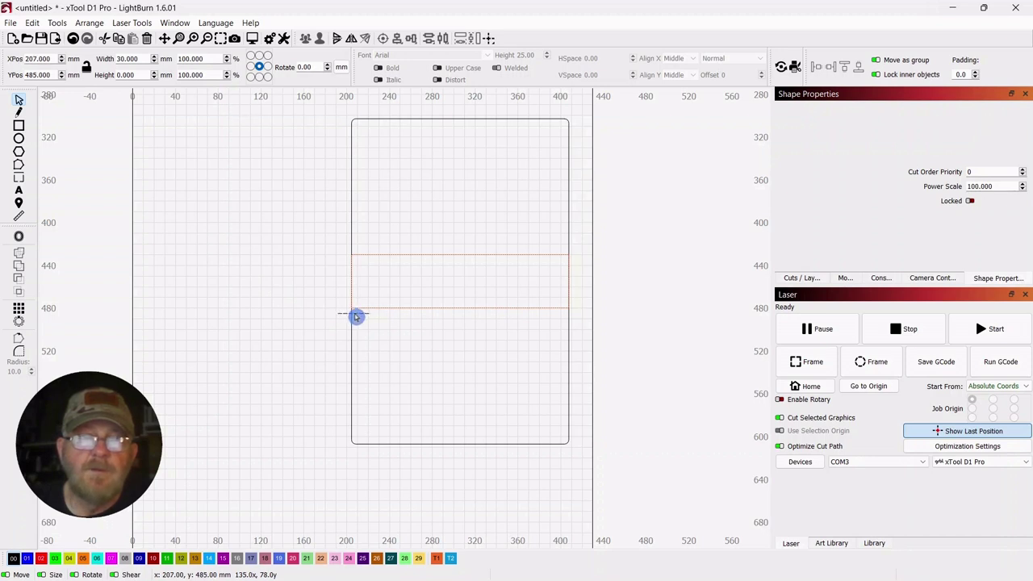
drag(356, 317, 359, 317)
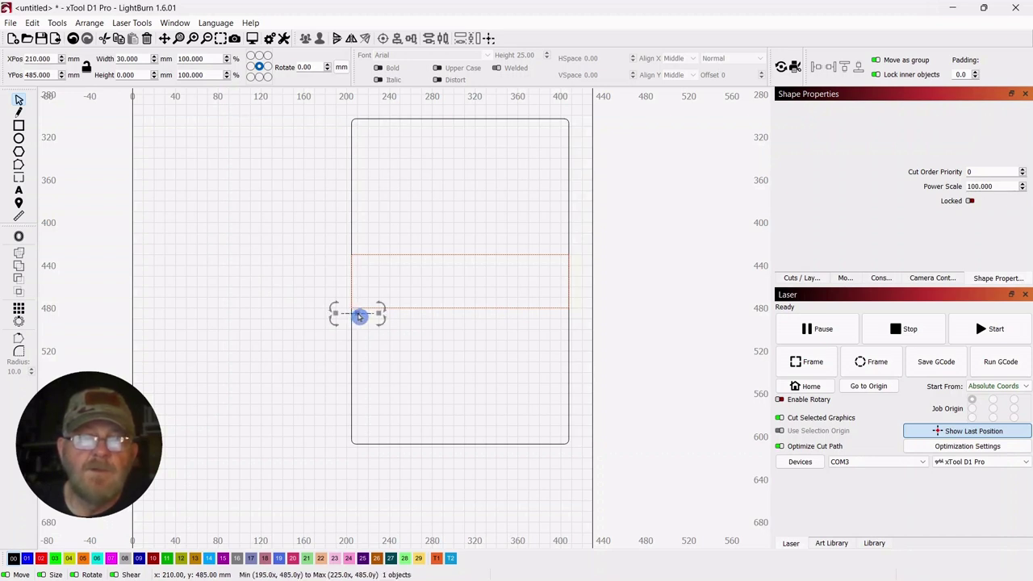
click(330, 290)
scroll(327, 288, up, 3)
drag(327, 287, 239, 260)
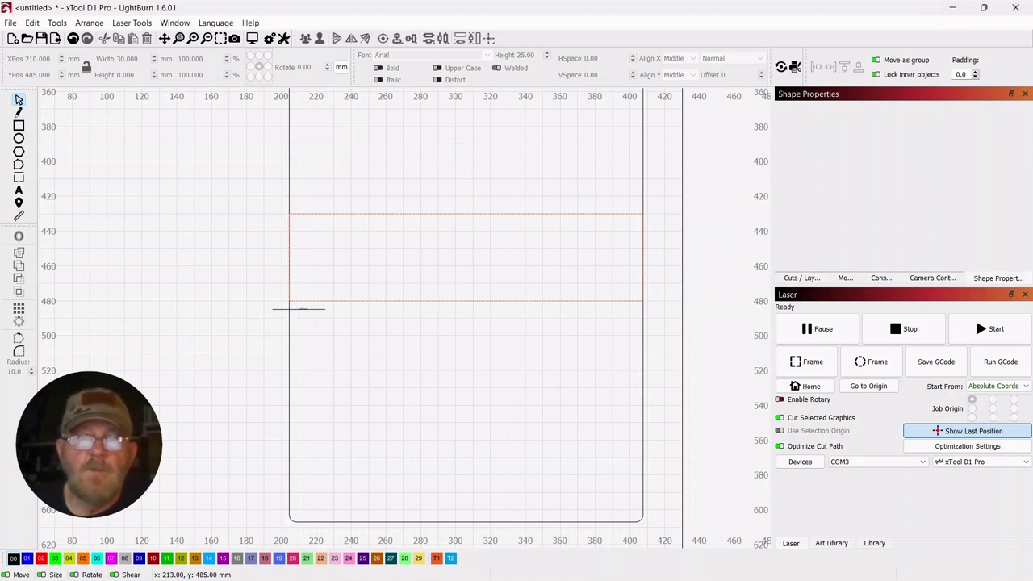
Set up a grid array of the hinge line with 3 mm X spacing, 1.5 mm Y spacing and half-shifted rows.
click(304, 310)
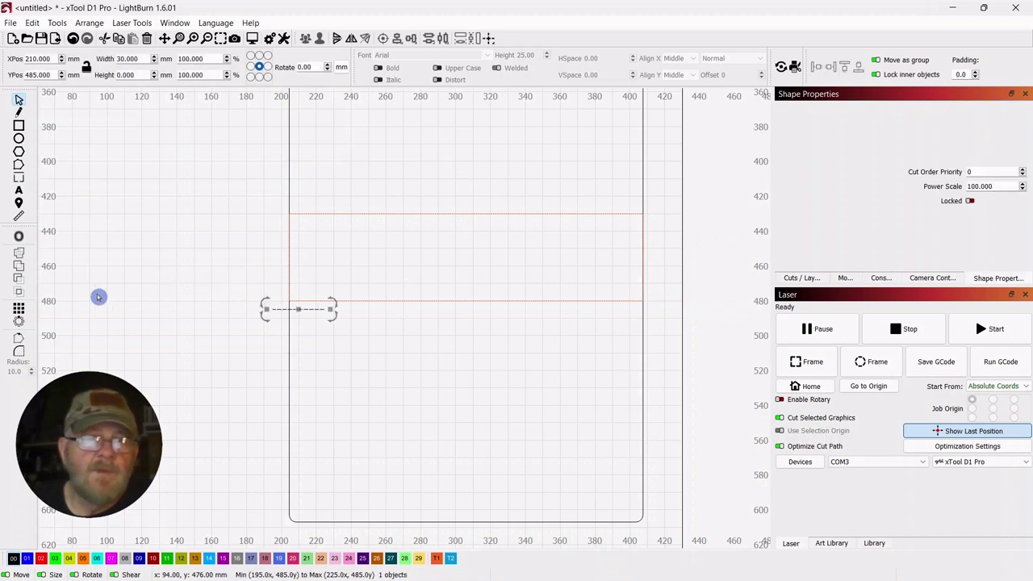
click(18, 308)
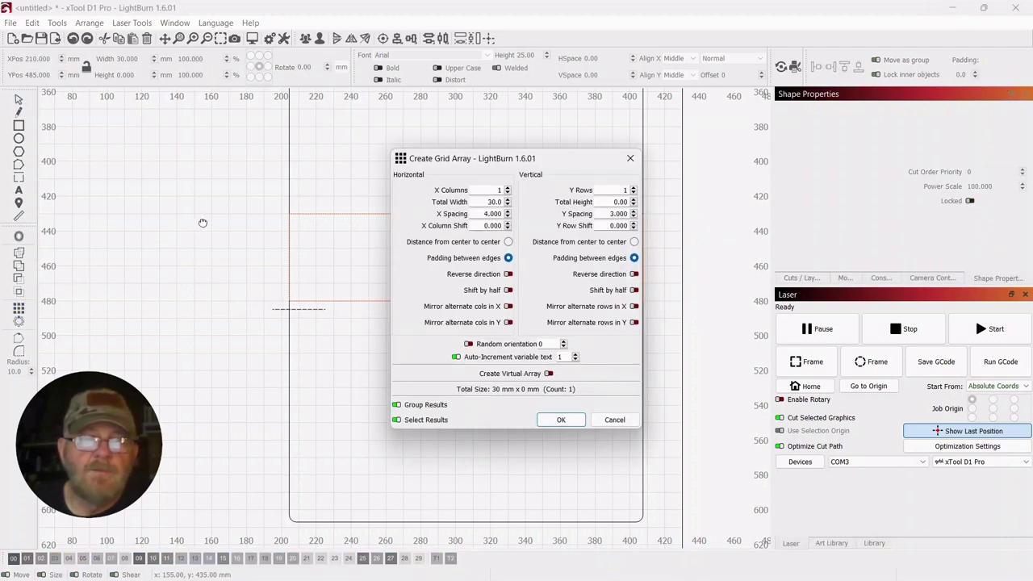
drag(523, 164, 802, 205)
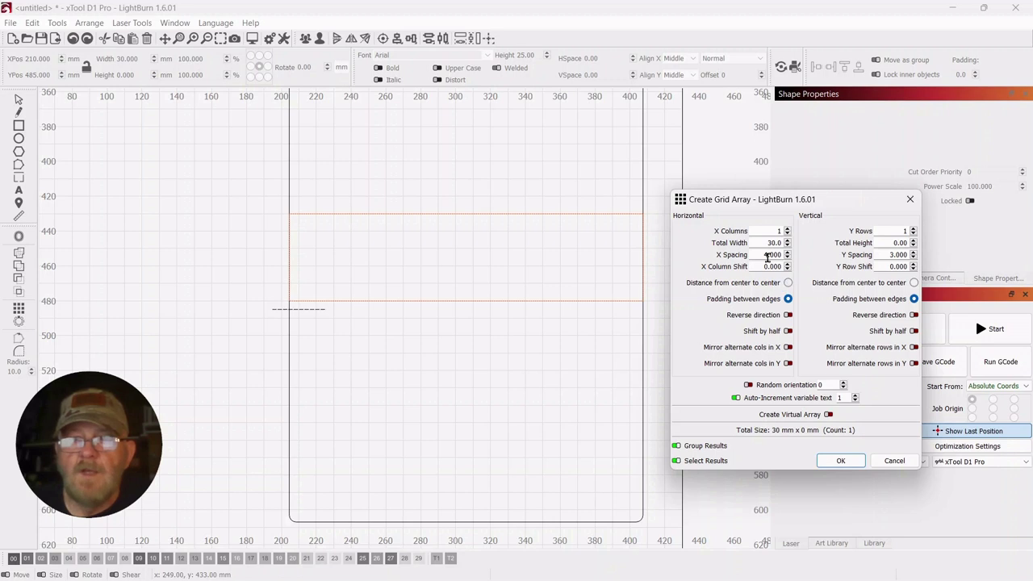
drag(758, 254, 785, 253)
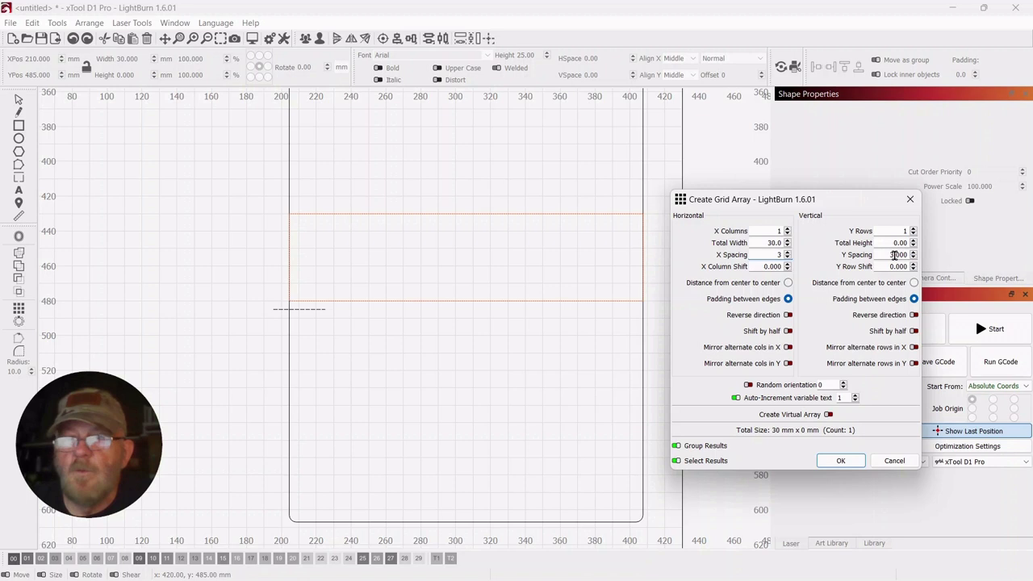
drag(886, 254, 902, 254)
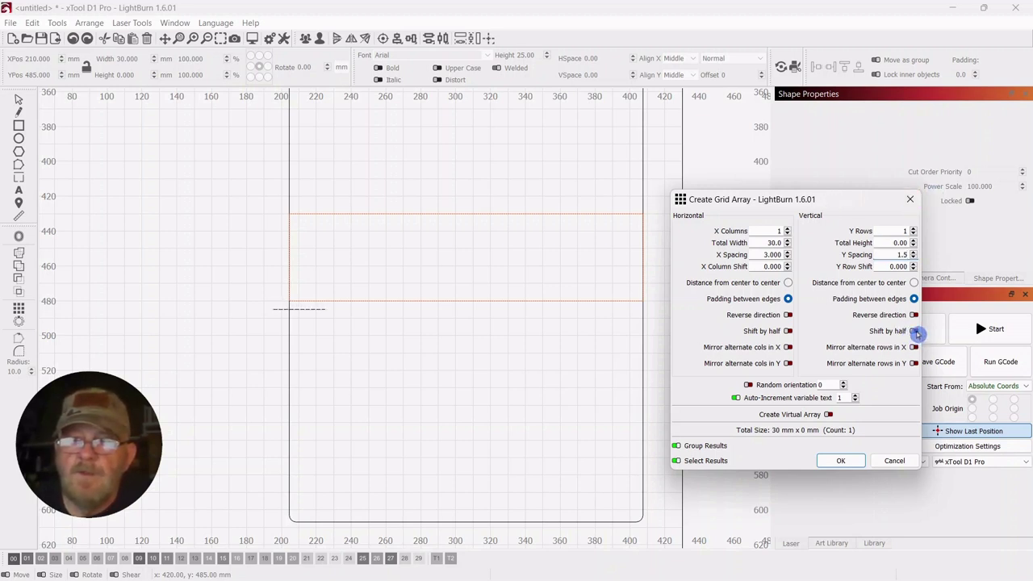
click(915, 332)
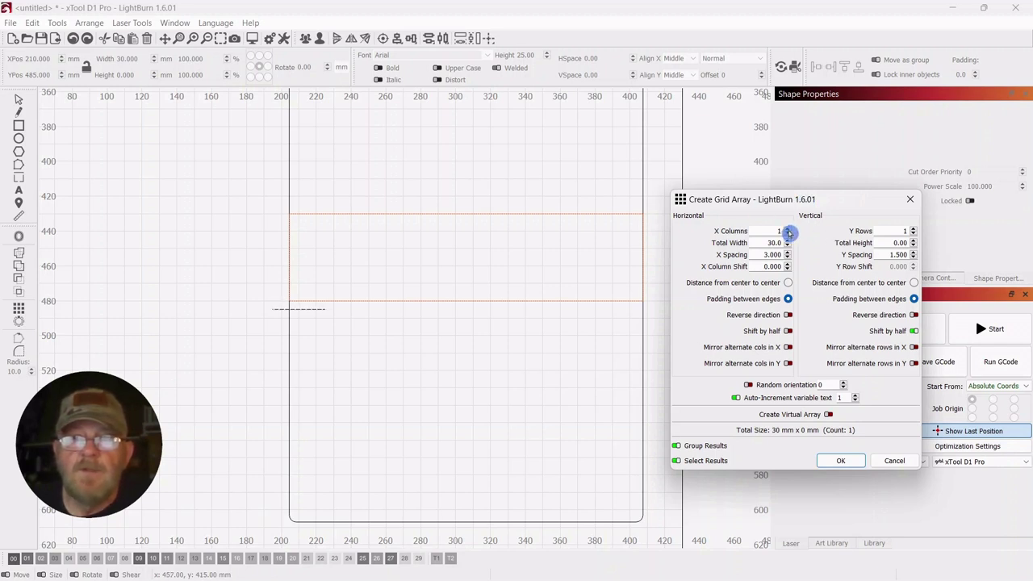
Create a 7-column, 38-row array of 266 hinge lines measuring 244.5 × 55.5 mm.
click(788, 230)
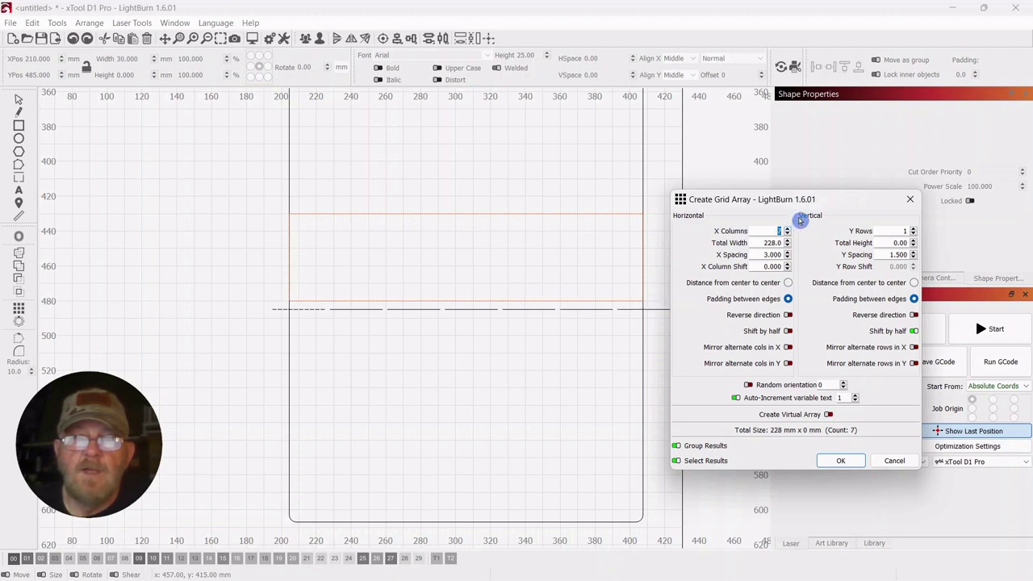
drag(797, 206, 811, 178)
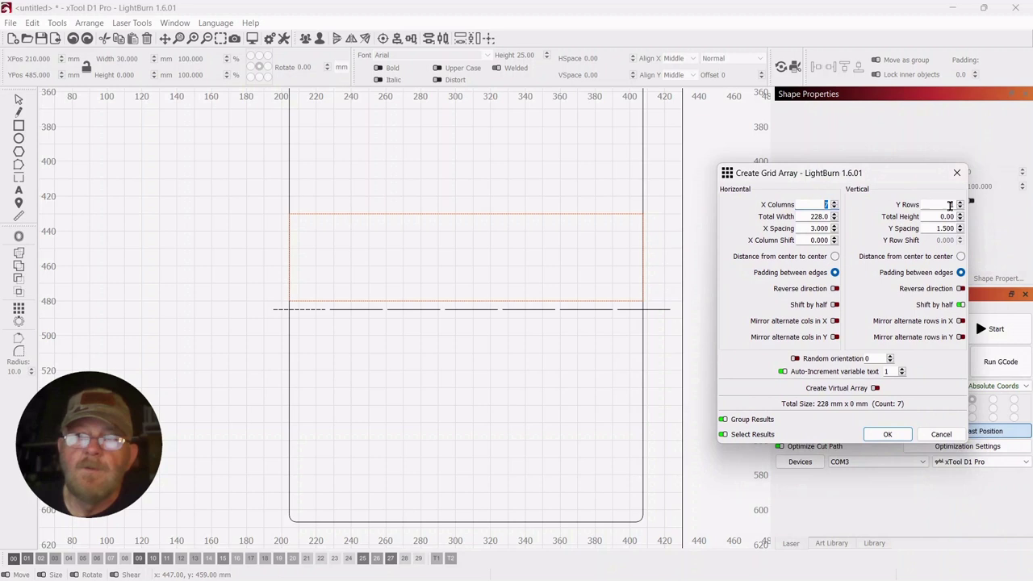
click(960, 202)
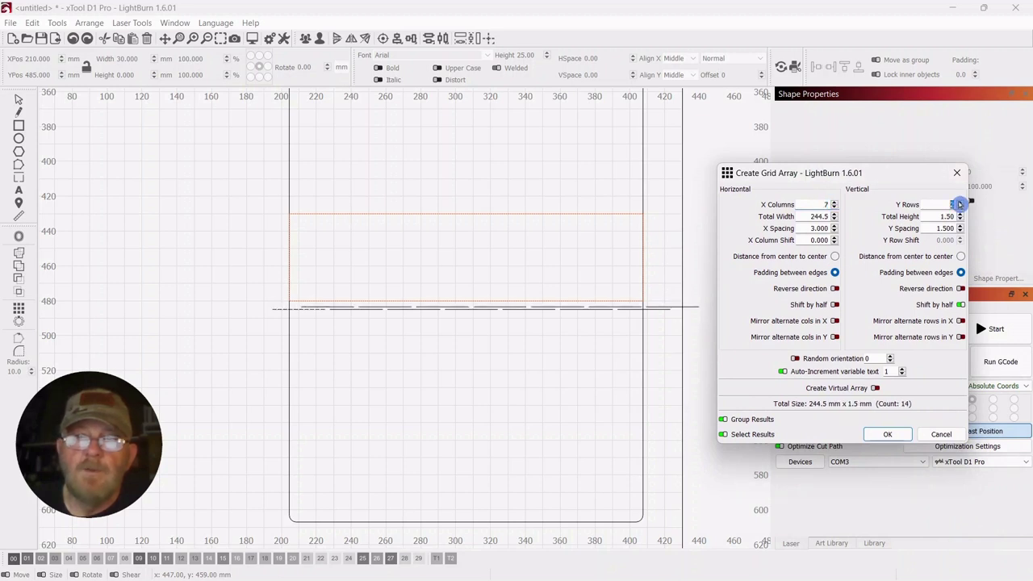
click(960, 203)
click(960, 203)
click(959, 202)
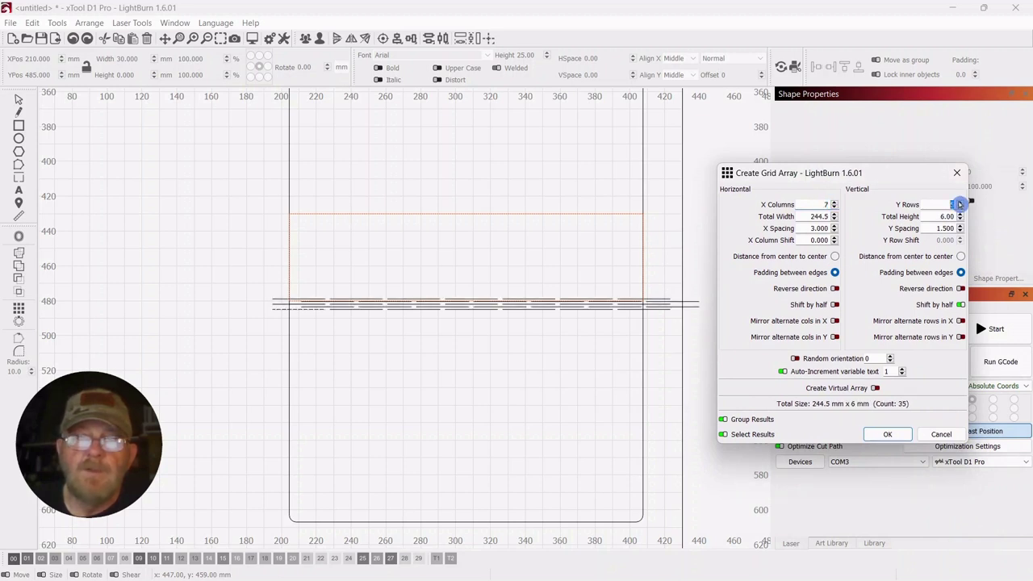
click(960, 202)
click(960, 203)
click(960, 203)
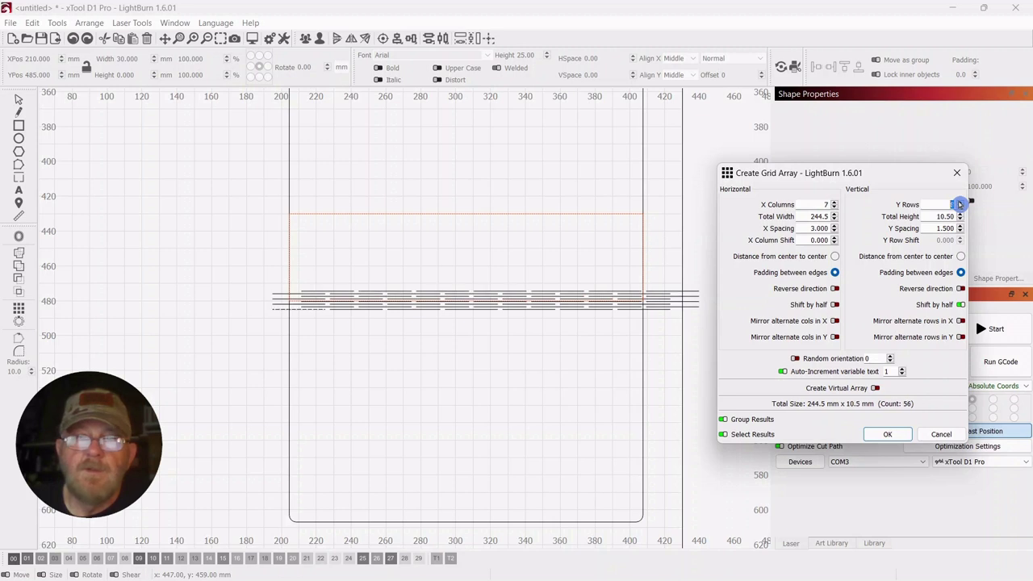
click(959, 202)
click(960, 202)
click(959, 203)
click(960, 202)
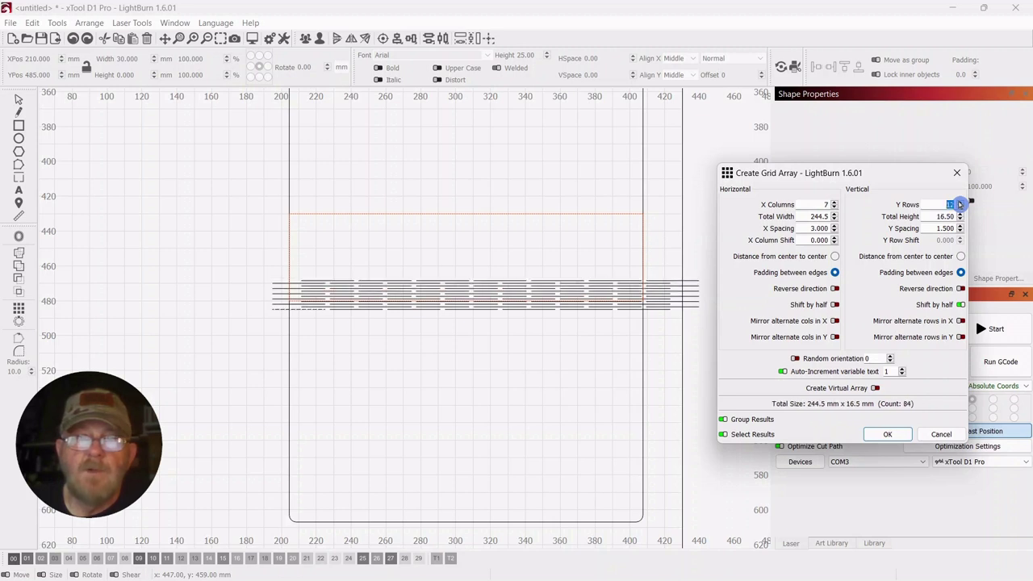
click(960, 202)
click(960, 202)
click(960, 203)
click(960, 203)
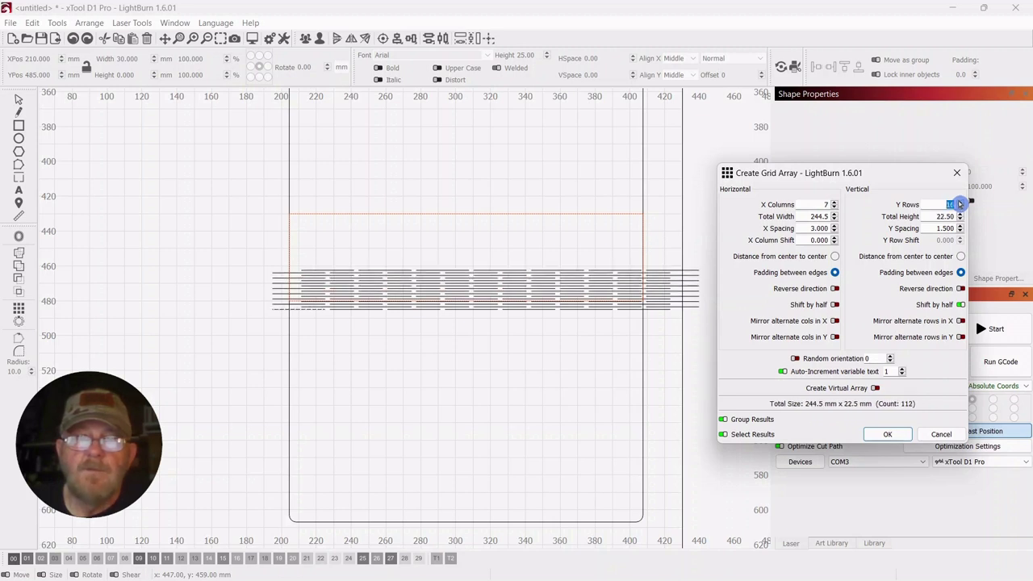
click(959, 202)
click(960, 203)
click(960, 203)
click(960, 203)
click(960, 202)
click(960, 202)
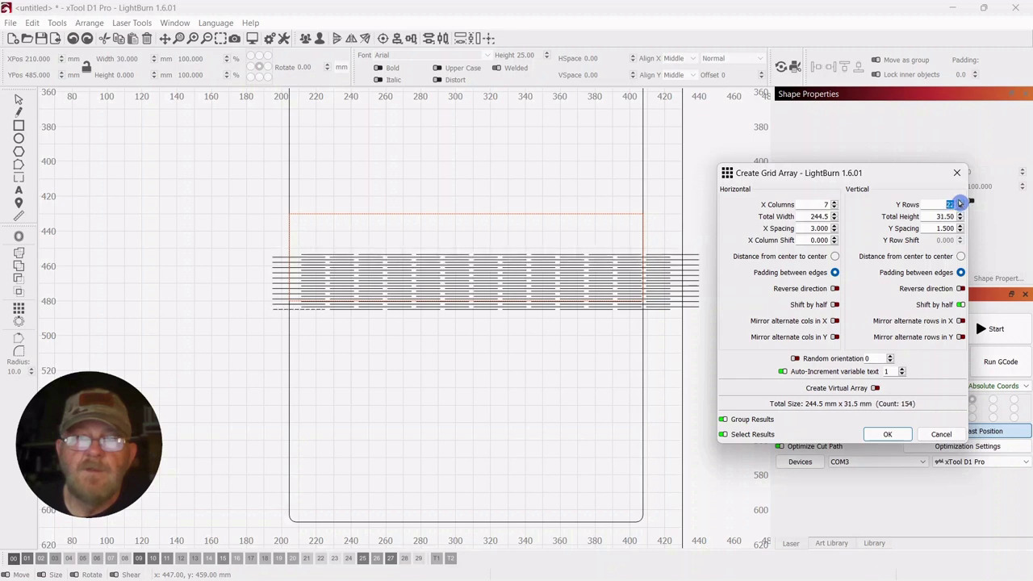
click(960, 204)
click(960, 204)
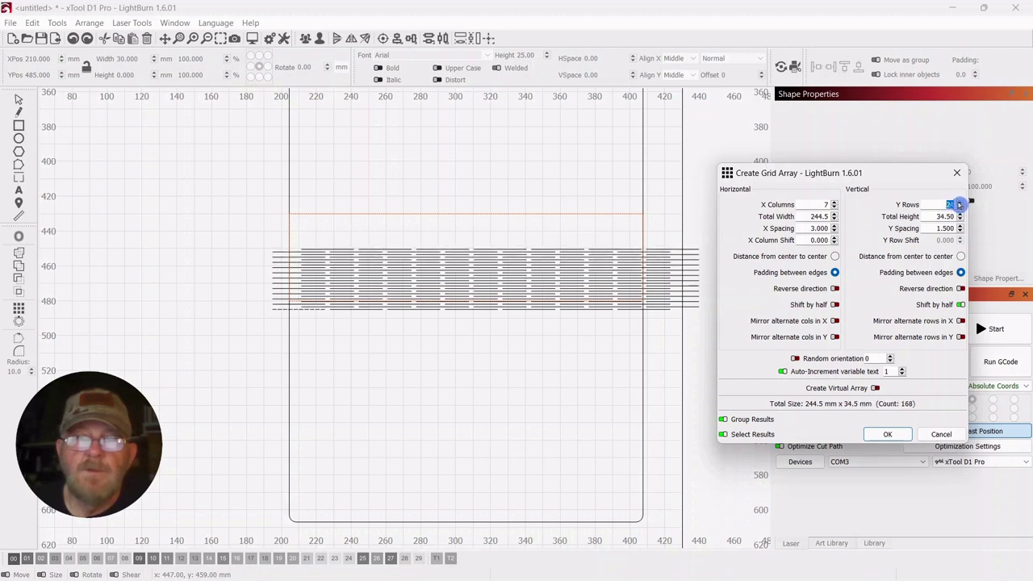
click(960, 203)
click(960, 204)
click(960, 203)
click(960, 204)
click(960, 203)
click(960, 203)
click(960, 204)
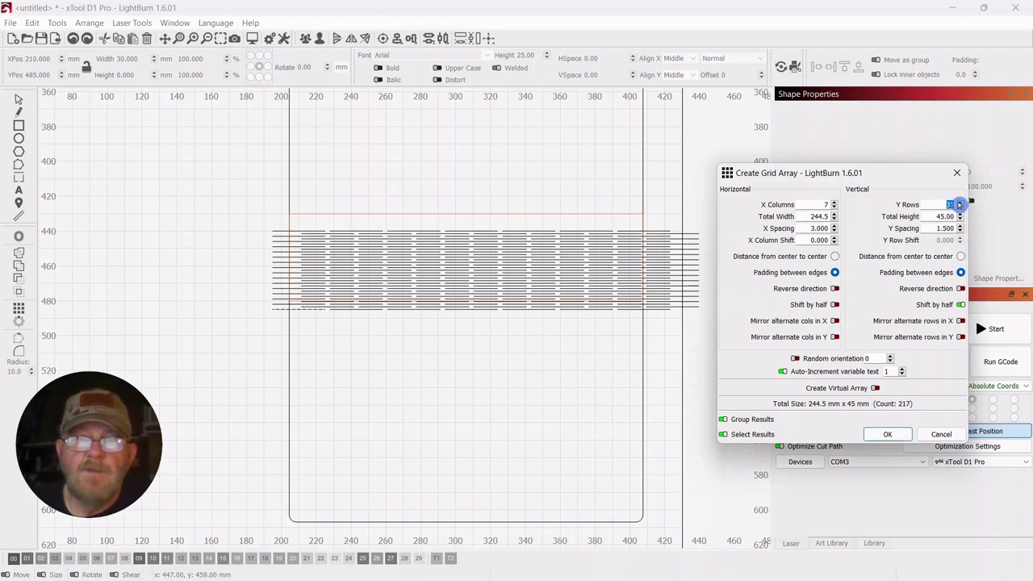
click(960, 204)
click(959, 204)
click(960, 203)
click(960, 203)
click(960, 204)
click(960, 204)
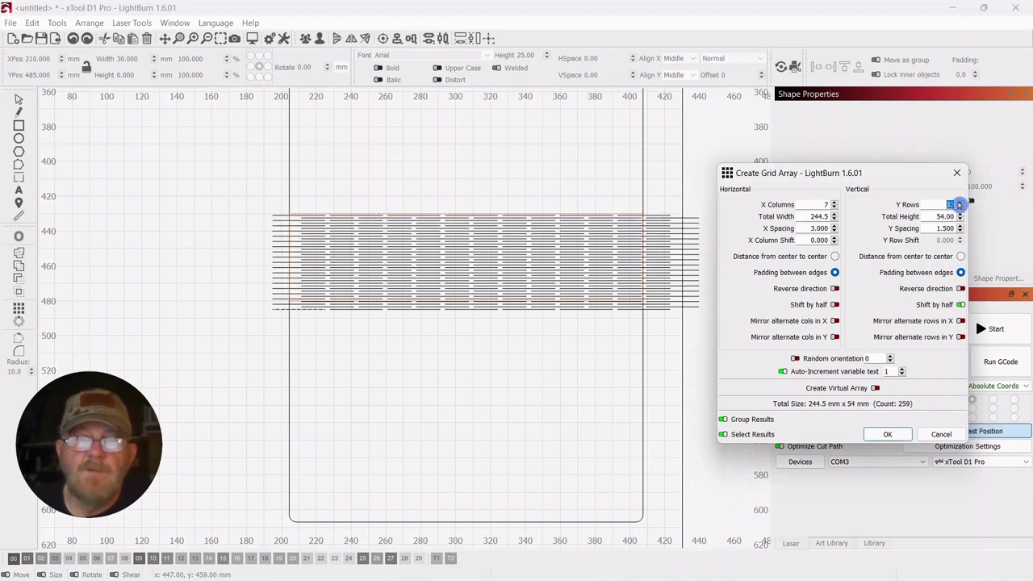
click(960, 204)
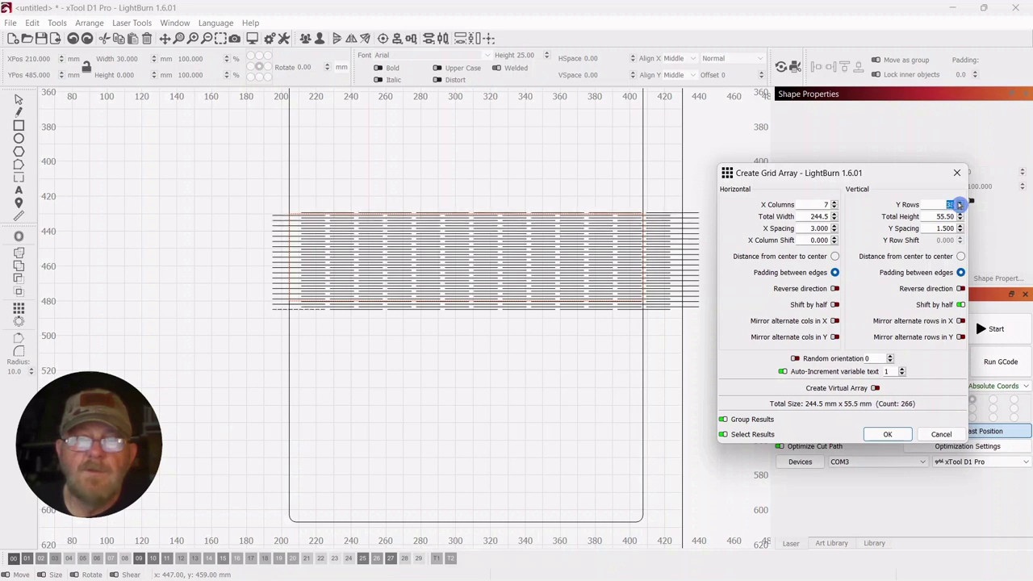
click(885, 434)
Move the hinge line grid down below the band.
click(495, 406)
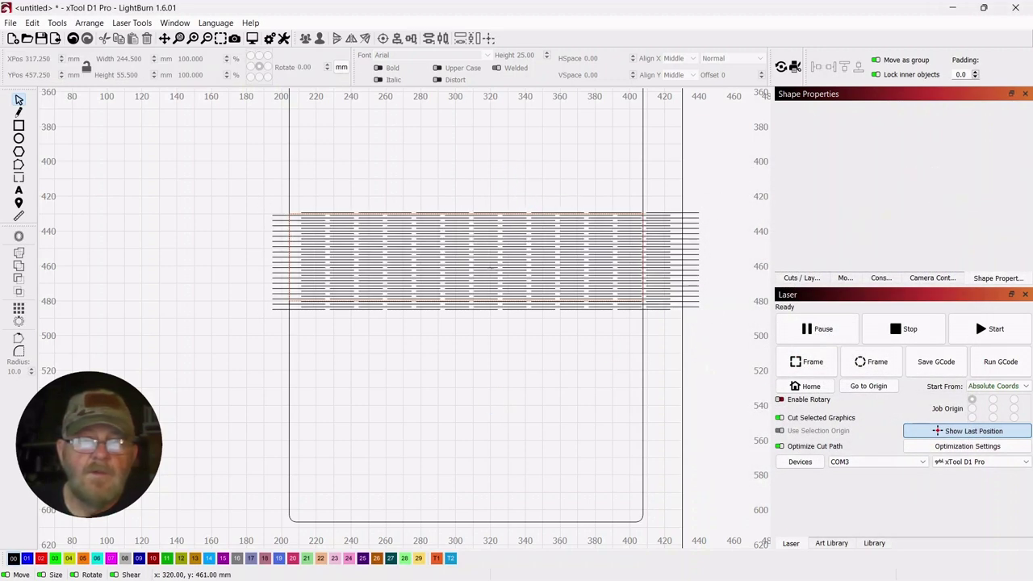
click(490, 267)
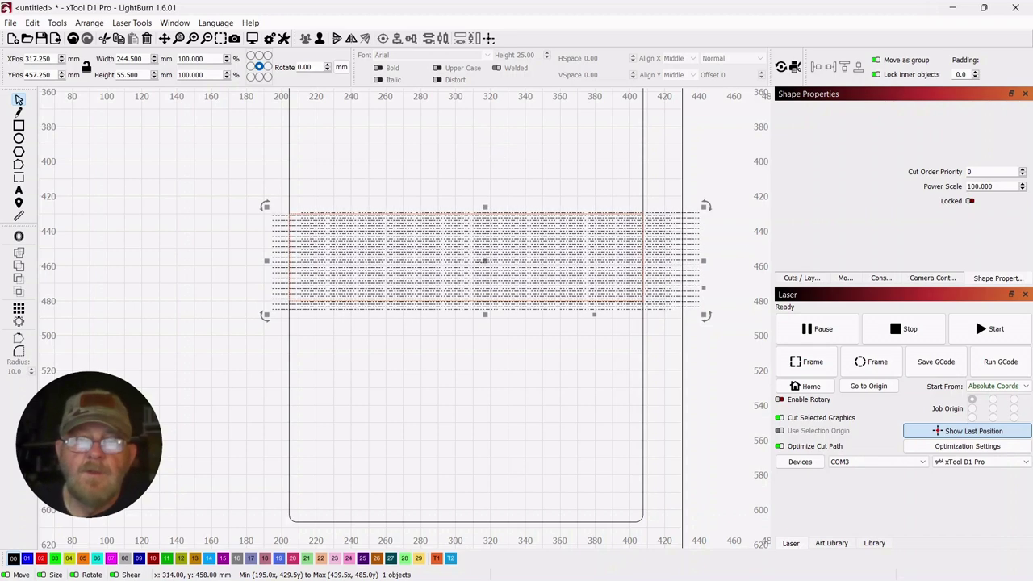
drag(488, 268, 475, 421)
click(178, 300)
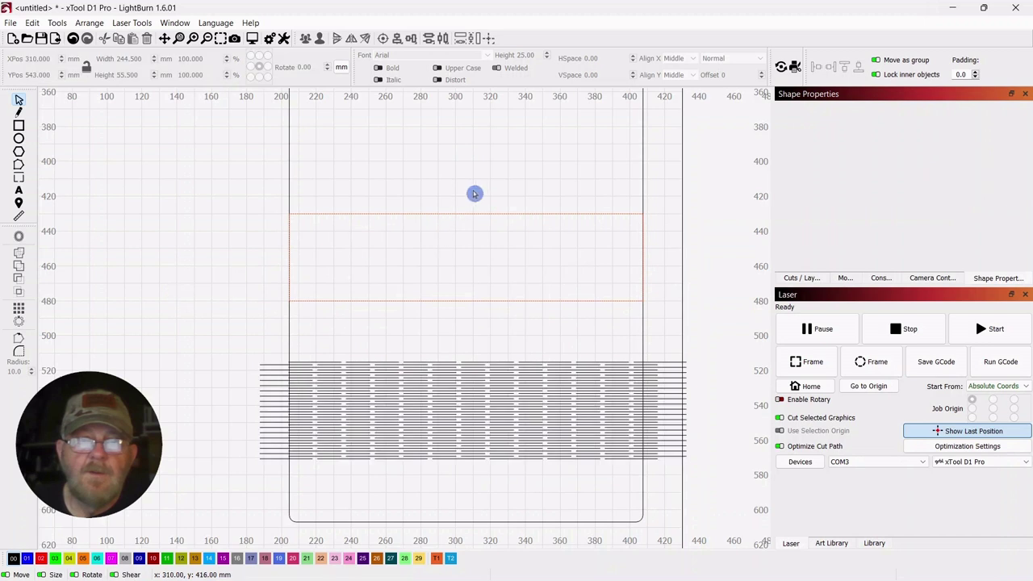
Stretch the red band rectangle to about 61.7 mm tall.
mouse_move(473, 194)
mouse_down()
mouse_move(452, 231)
mouse_move(466, 198)
mouse_up()
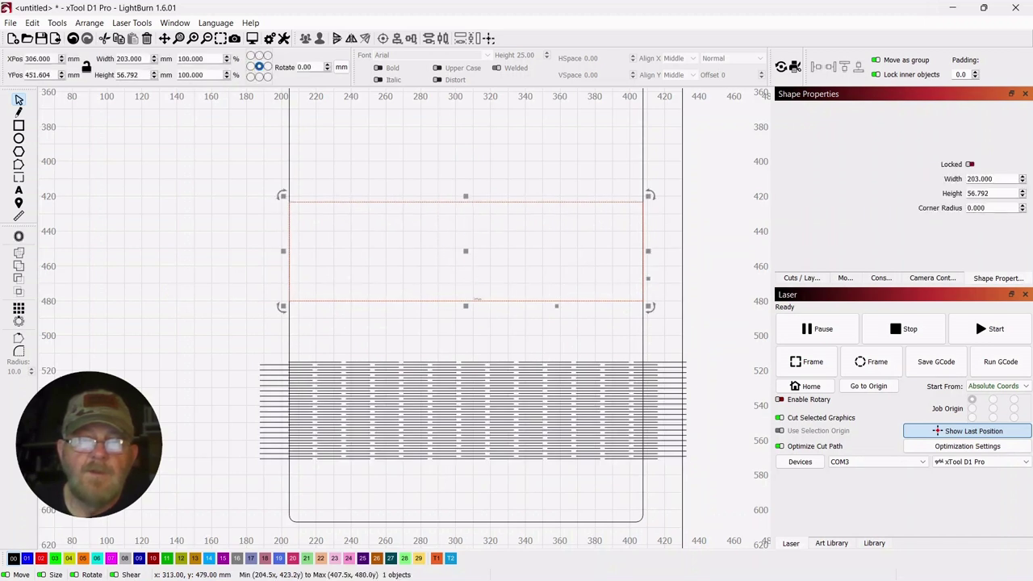
drag(467, 304, 464, 314)
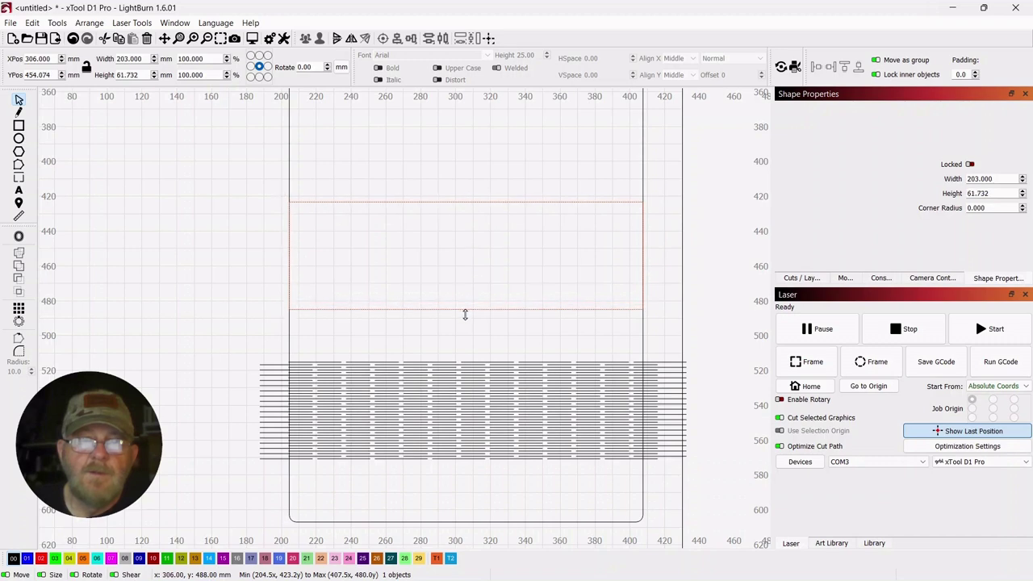
drag(267, 309, 197, 306)
drag(519, 347, 460, 439)
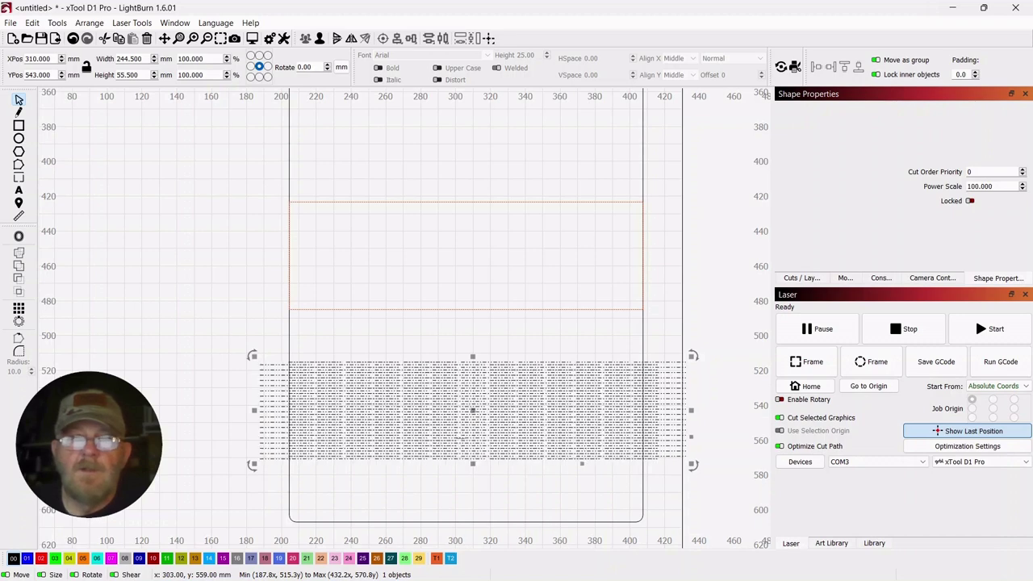
Centre the hinge grid on the cover outline with Align Centers.
shift+click(641, 140)
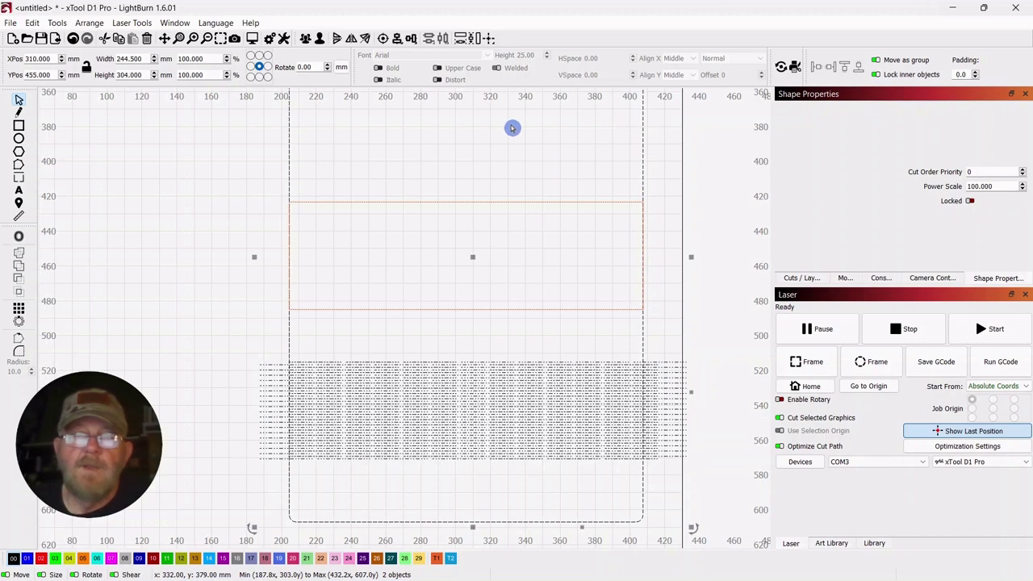
click(384, 39)
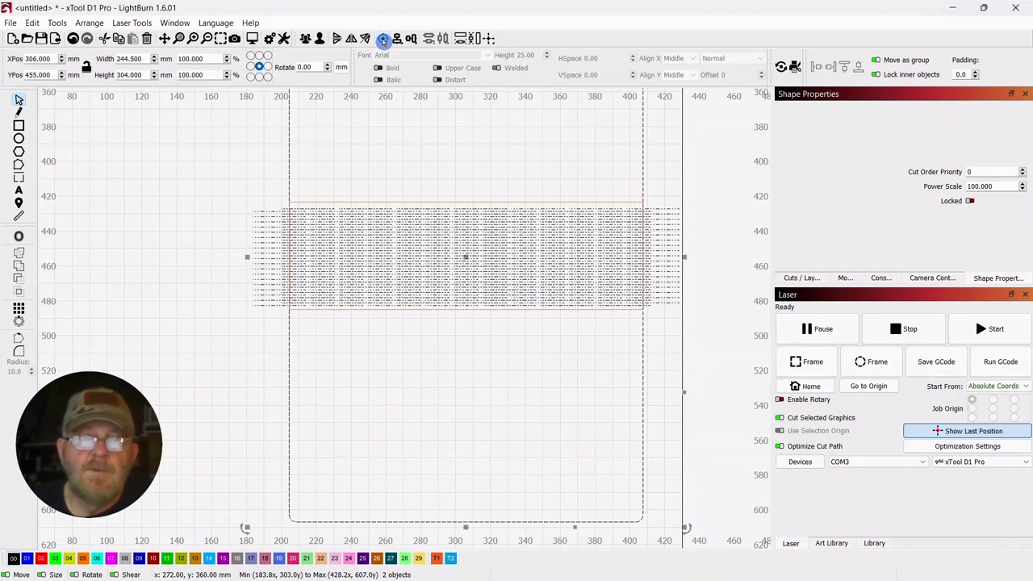
scroll(487, 186, down, 3)
mouse_move(287, 189)
mouse_down()
mouse_move(315, 178)
mouse_move(334, 204)
mouse_move(298, 204)
mouse_up()
scroll(332, 208, up, 1)
click(298, 204)
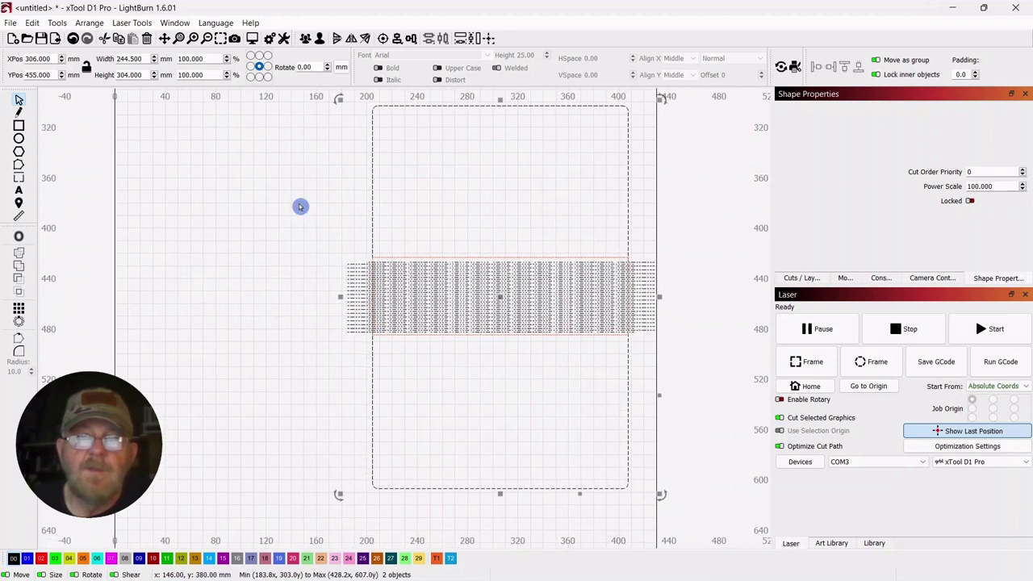
Zoom in to check the hinge lines' left end, then view the whole cover.
scroll(307, 221, up, 1)
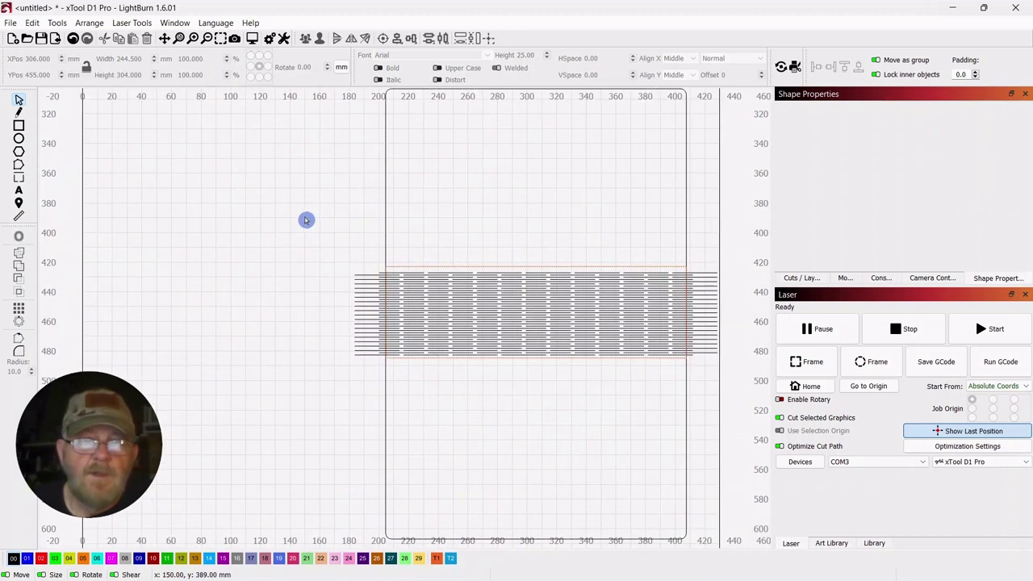
scroll(328, 256, up, 1)
scroll(331, 436, up, 1)
scroll(332, 436, up, 1)
drag(331, 436, 227, 317)
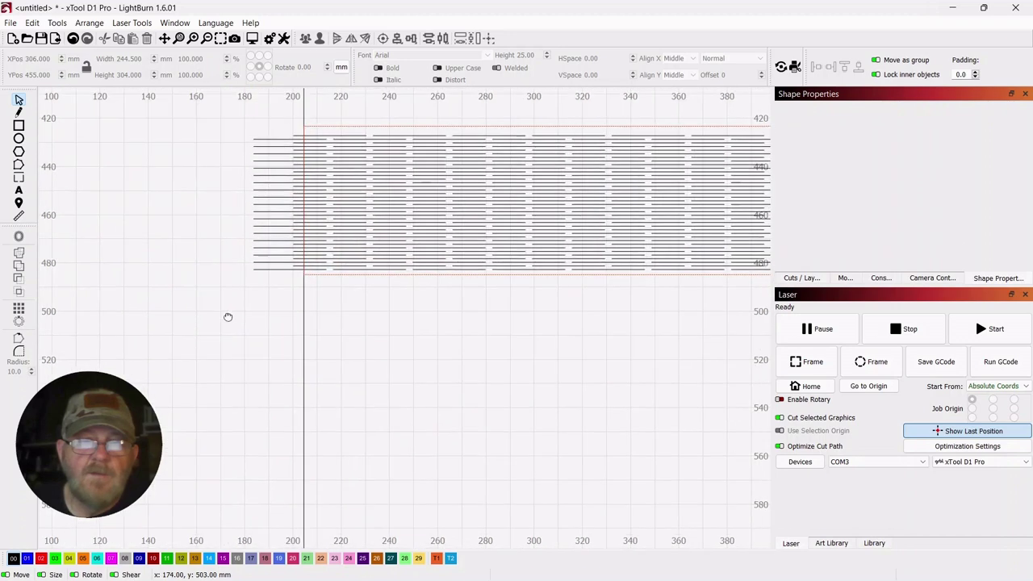
scroll(218, 309, down, 1)
scroll(133, 205, down, 1)
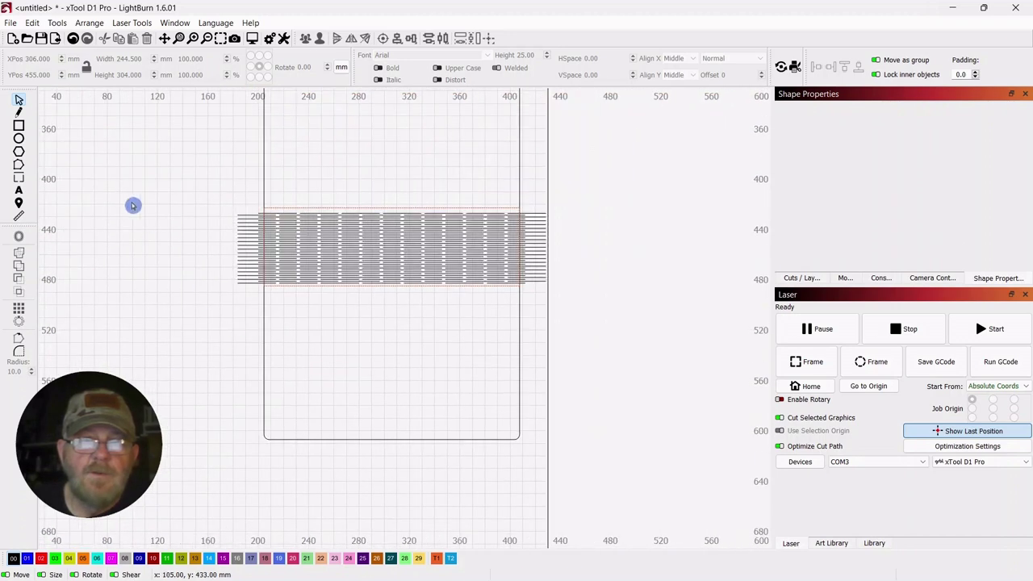
drag(166, 137, 263, 183)
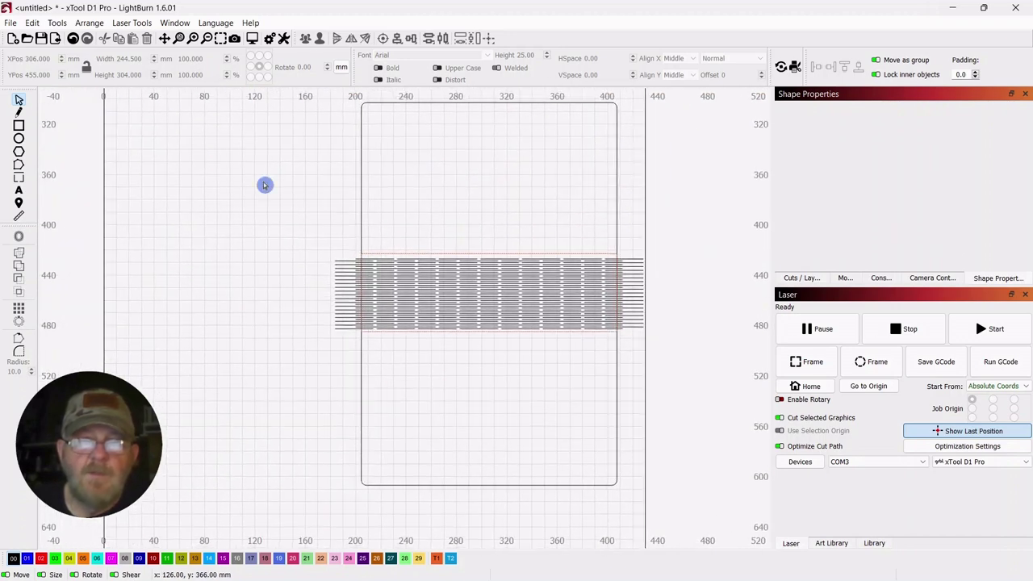
scroll(266, 183, up, 2)
drag(328, 210, 266, 140)
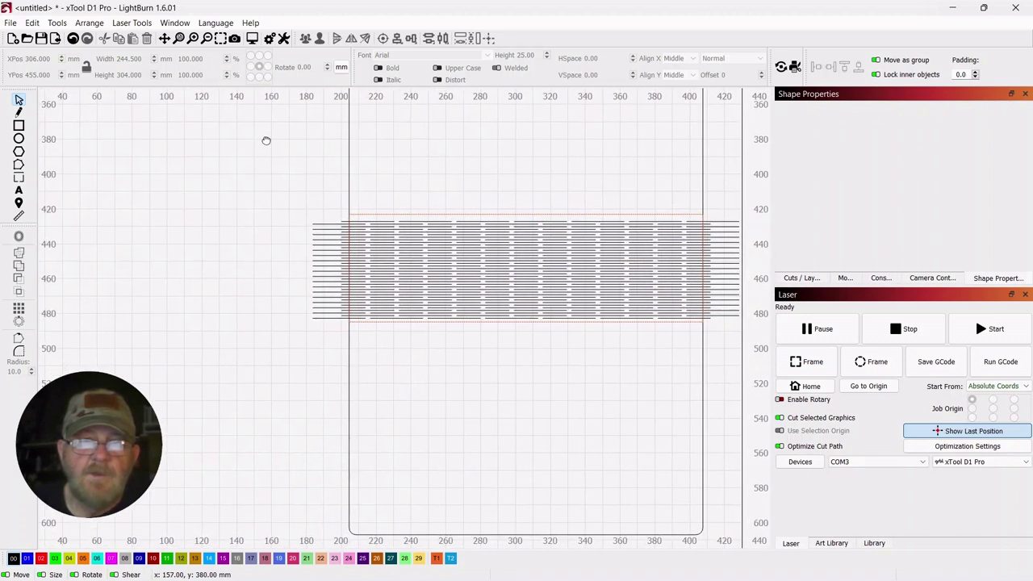
scroll(267, 150, up, 2)
scroll(268, 225, up, 1)
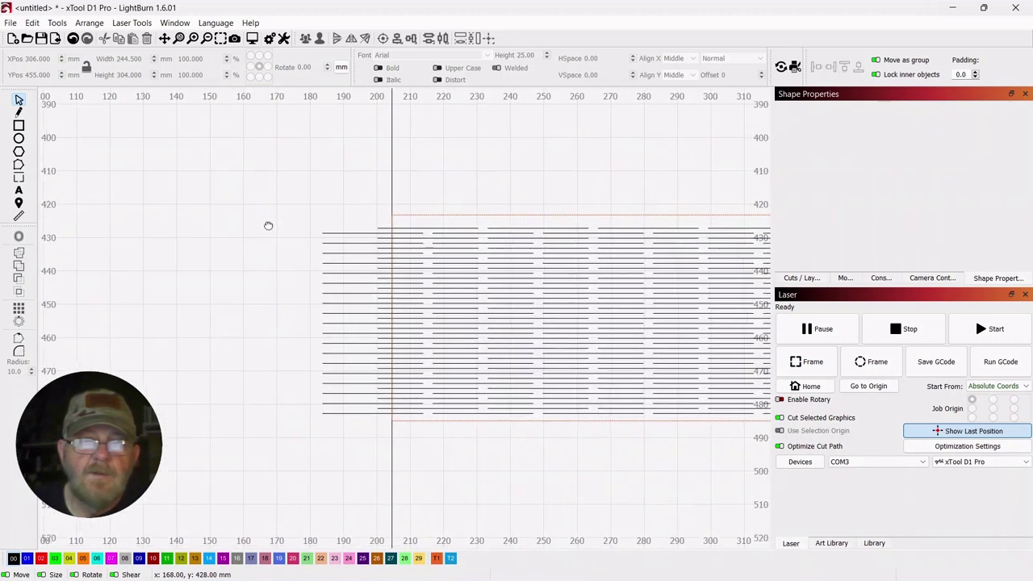
drag(268, 226, 218, 171)
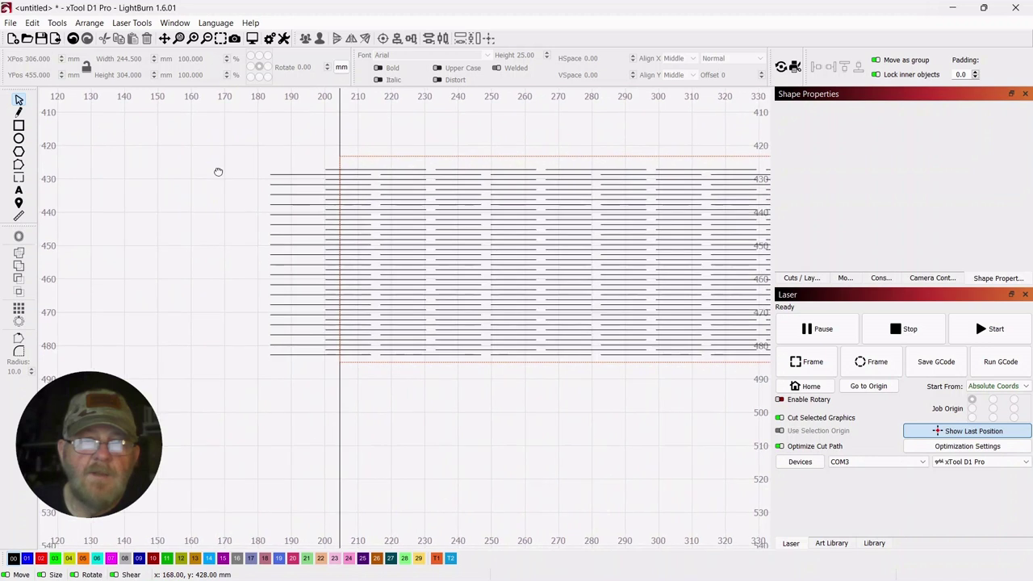
click(220, 174)
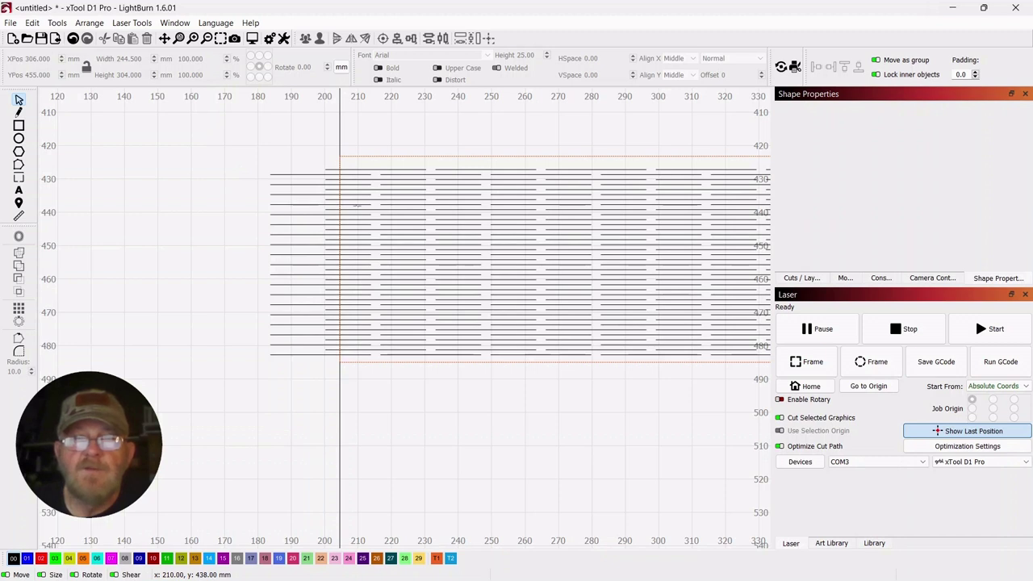
click(327, 133)
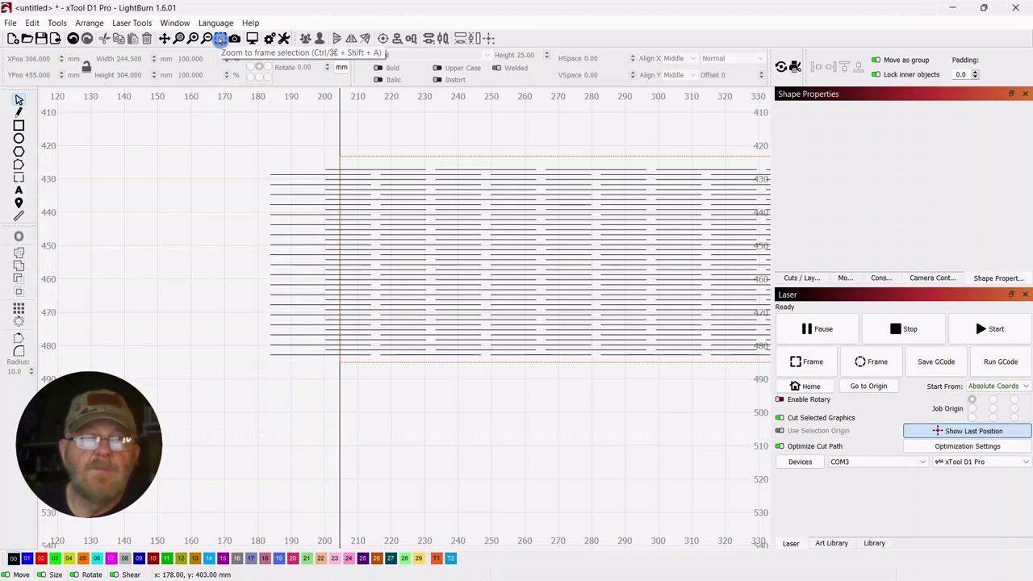
click(219, 39)
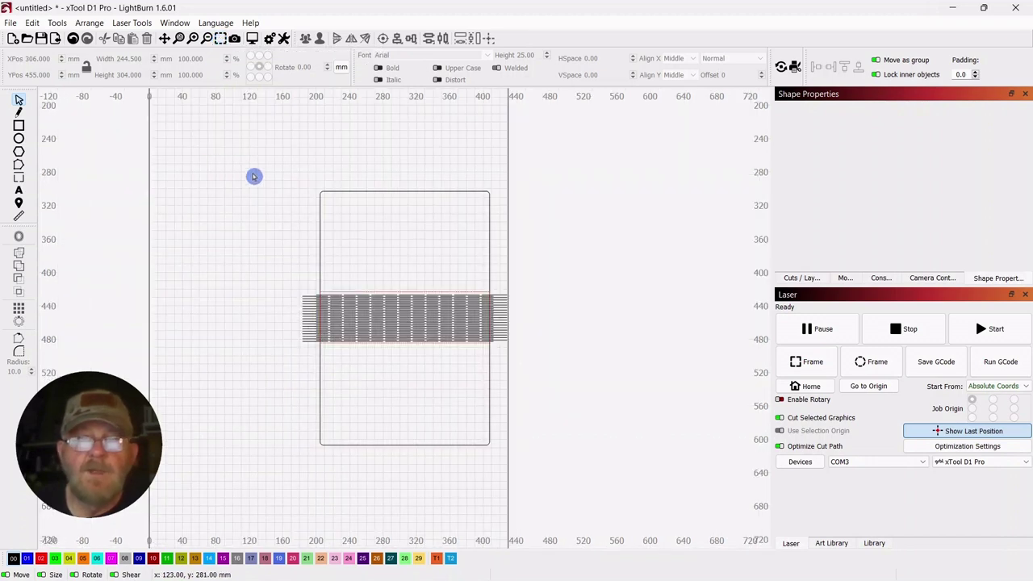
mouse_move(253, 176)
mouse_down()
mouse_move(291, 146)
mouse_move(304, 153)
mouse_move(321, 173)
mouse_move(334, 240)
mouse_move(277, 169)
mouse_move(207, 136)
mouse_move(207, 89)
mouse_up()
scroll(318, 172, up, 3)
scroll(327, 225, down, 1)
scroll(327, 224, up, 2)
scroll(264, 169, up, 2)
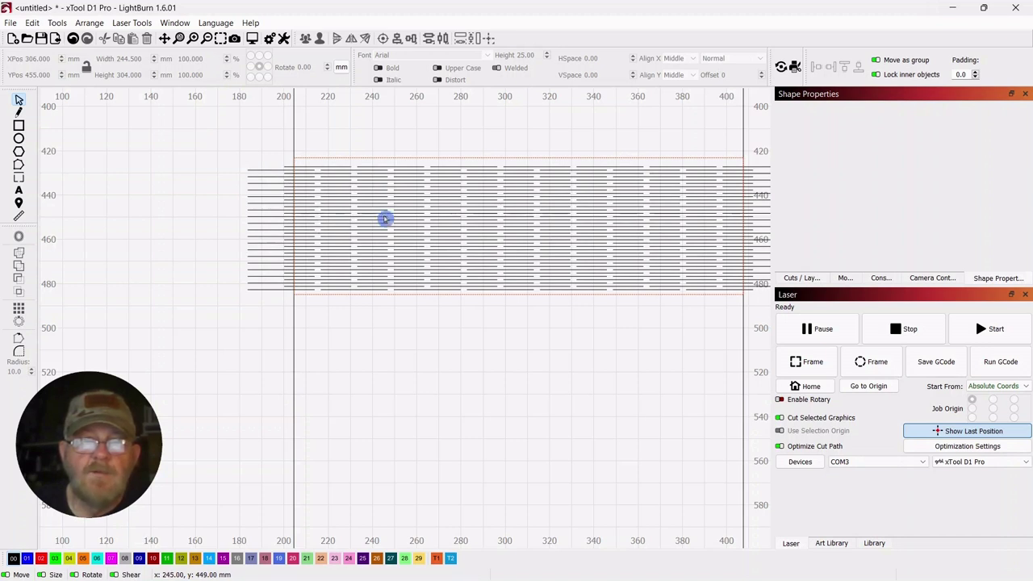
click(411, 212)
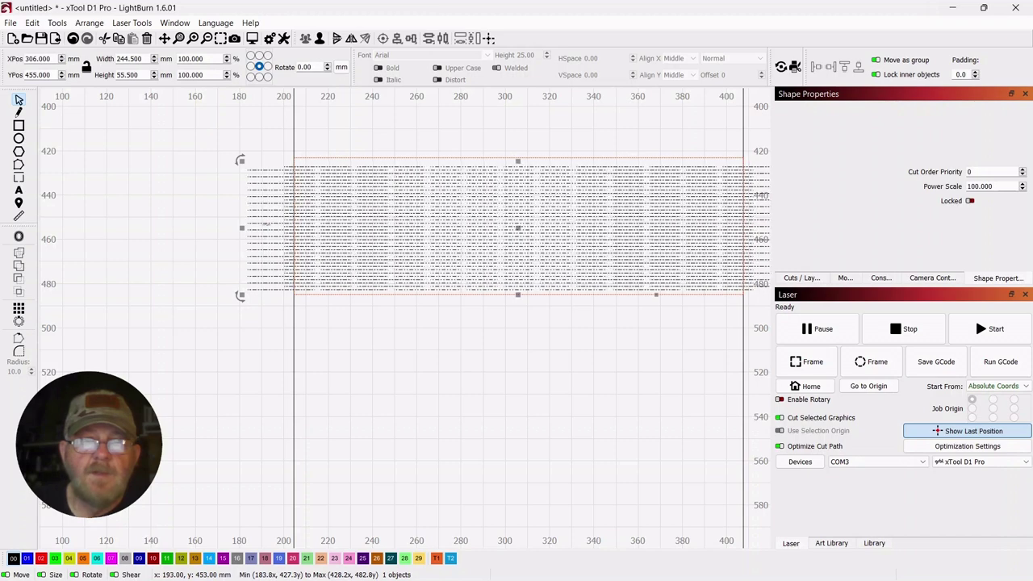
drag(235, 233, 212, 231)
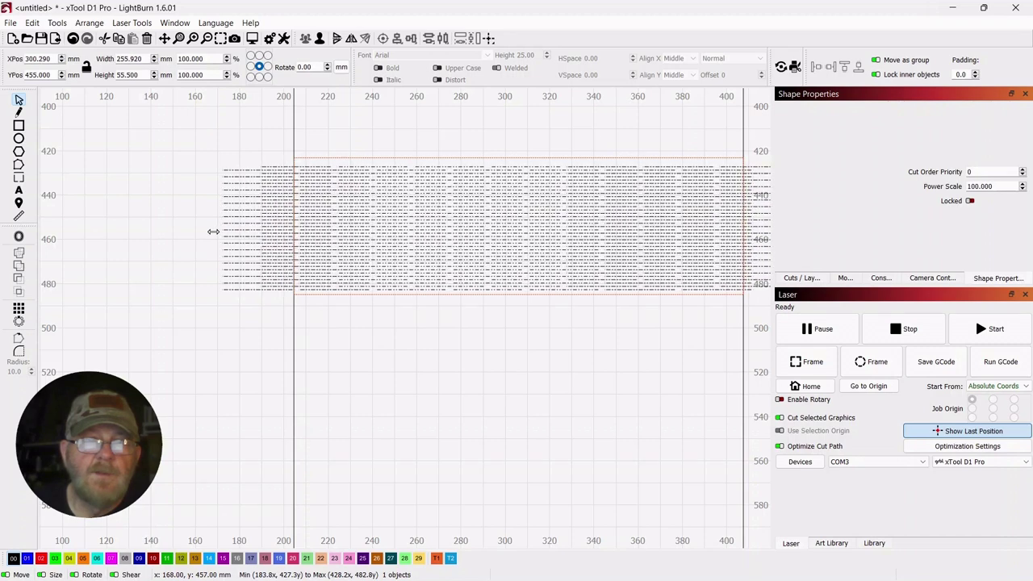
scroll(195, 247, up, 2)
scroll(195, 246, up, 3)
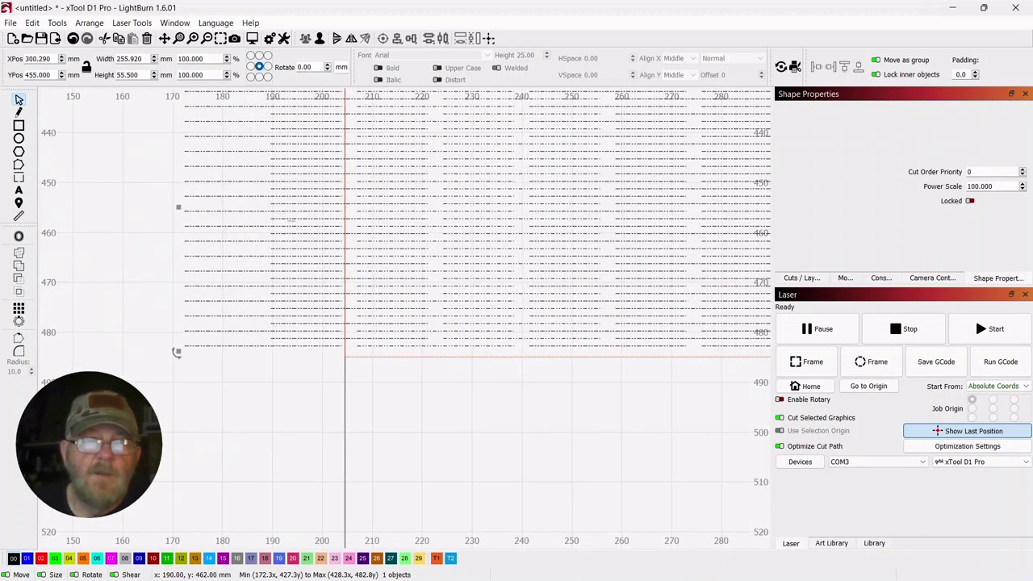
click(81, 202)
scroll(370, 252, down, 3)
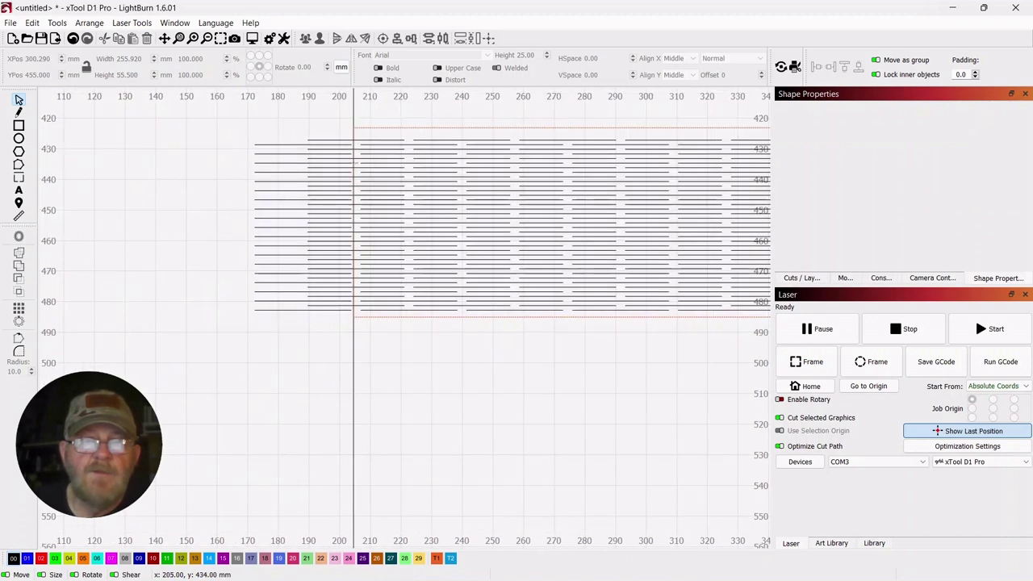
scroll(500, 219, down, 1)
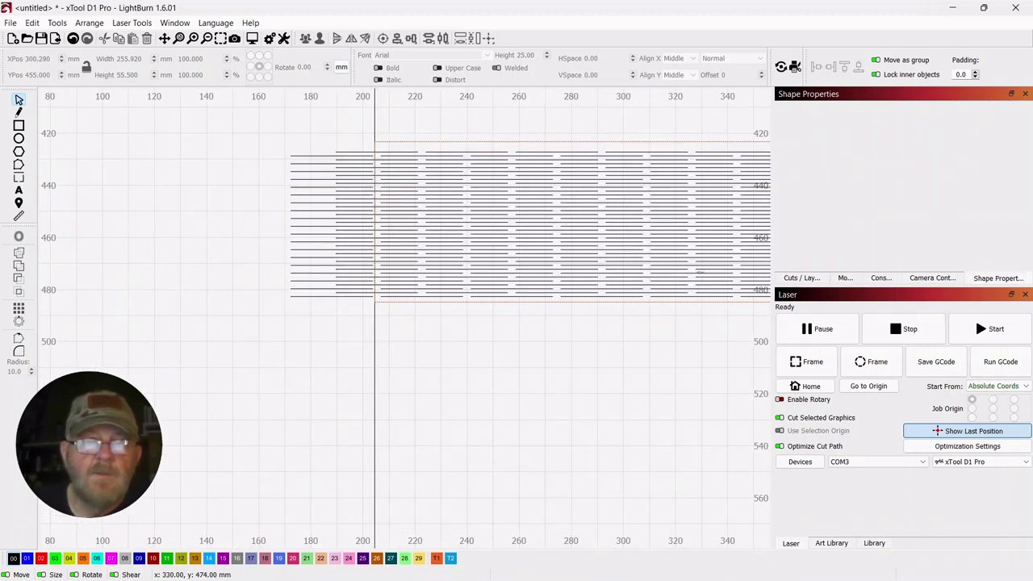
drag(703, 289, 352, 260)
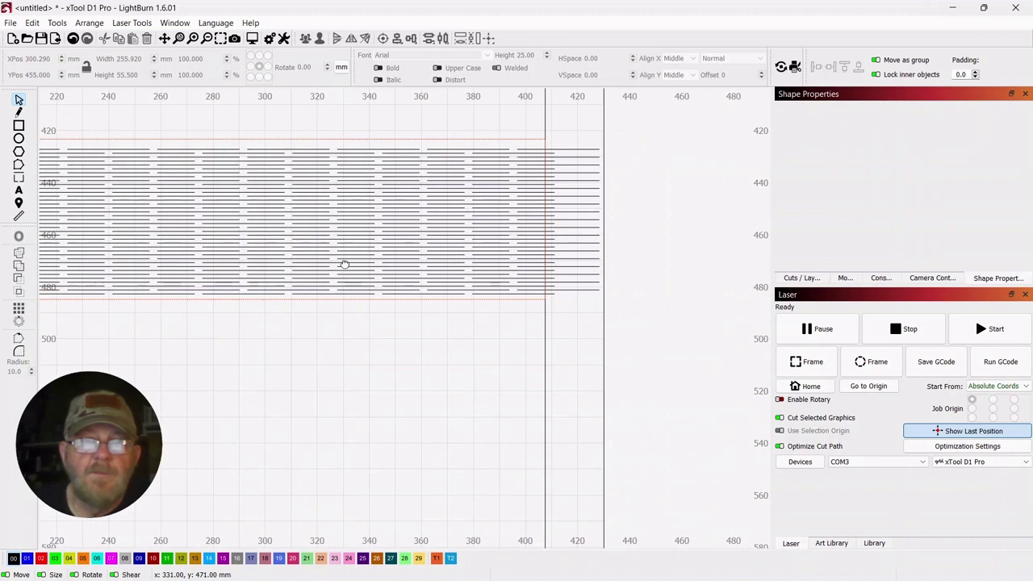
click(588, 213)
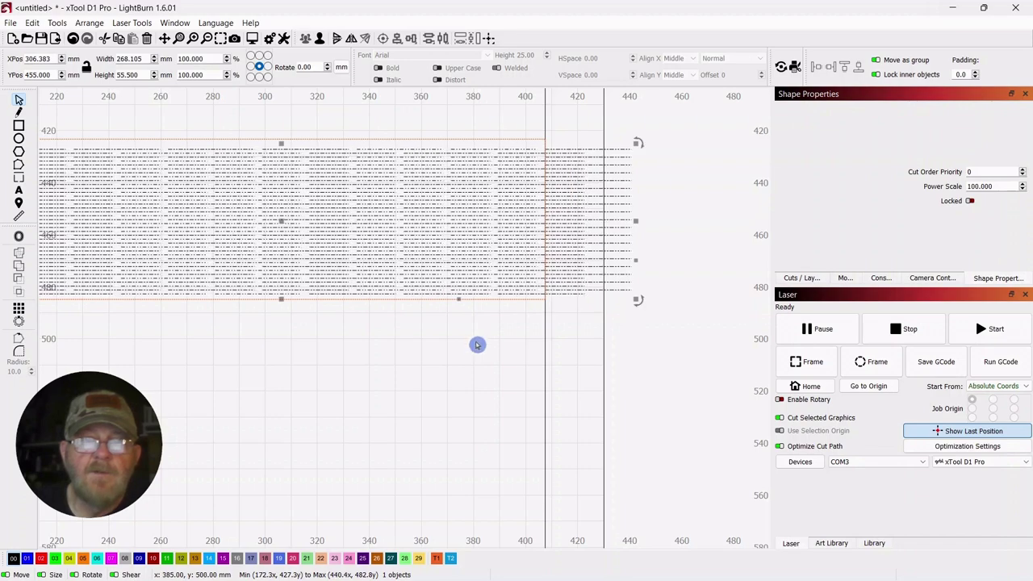
scroll(447, 355, up, 2)
scroll(495, 341, down, 3)
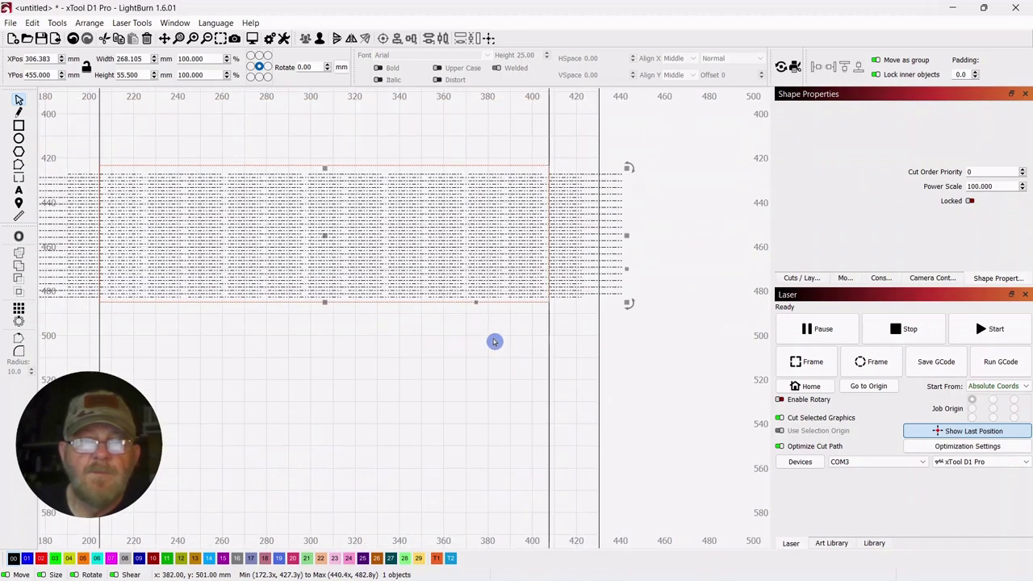
drag(423, 336, 432, 323)
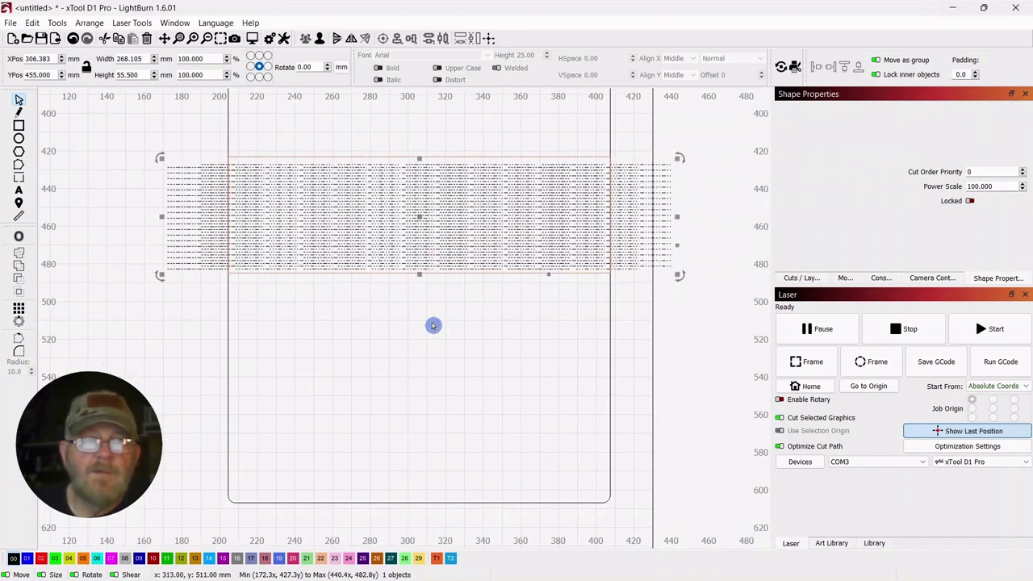
Trim the hinge line group to the cover outline with Tools > Cut Shapes.
click(437, 294)
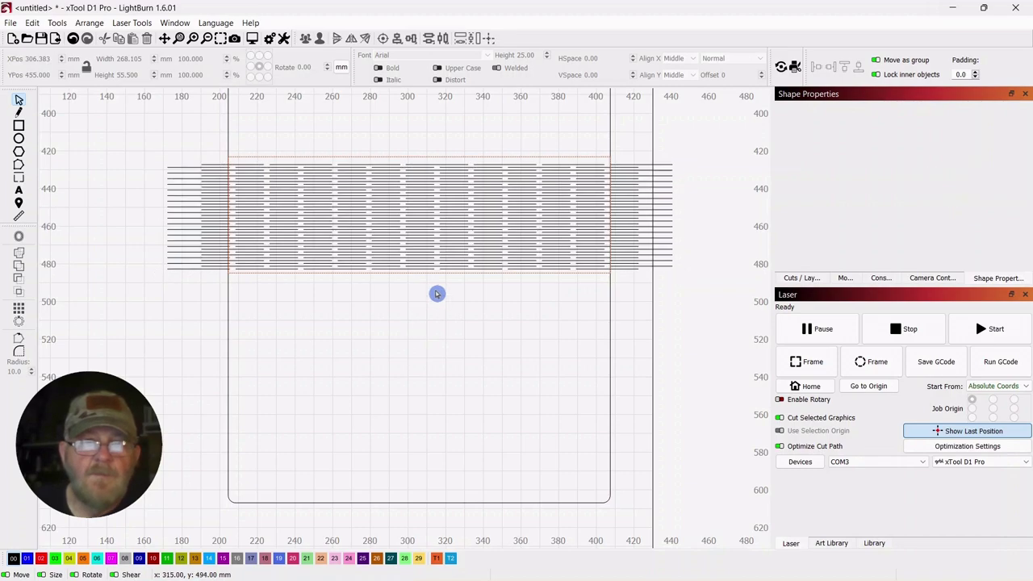
click(412, 201)
scroll(423, 251, up, 3)
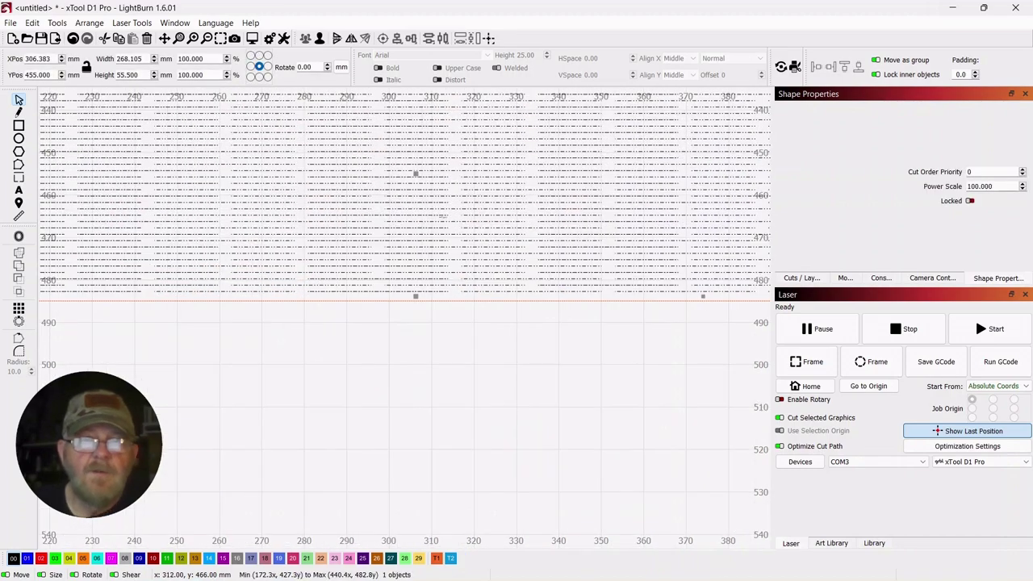
scroll(485, 218, down, 3)
drag(502, 184, 501, 212)
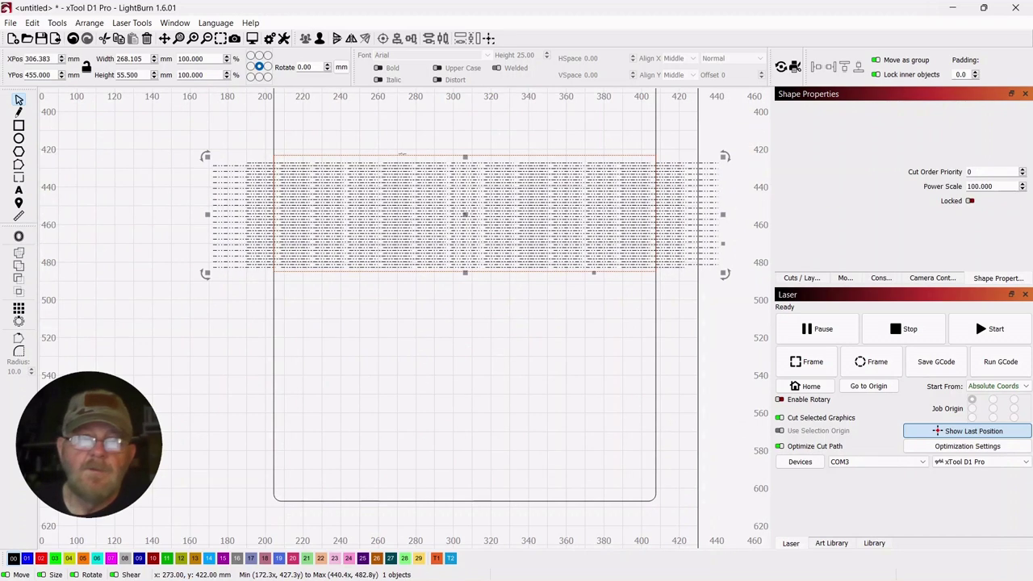
shift+click(402, 153)
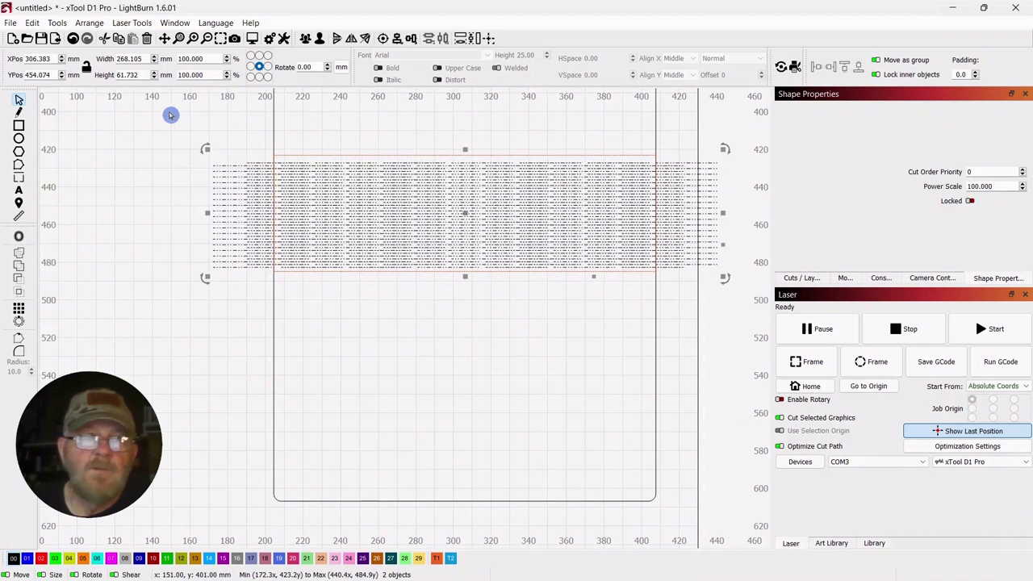
click(56, 23)
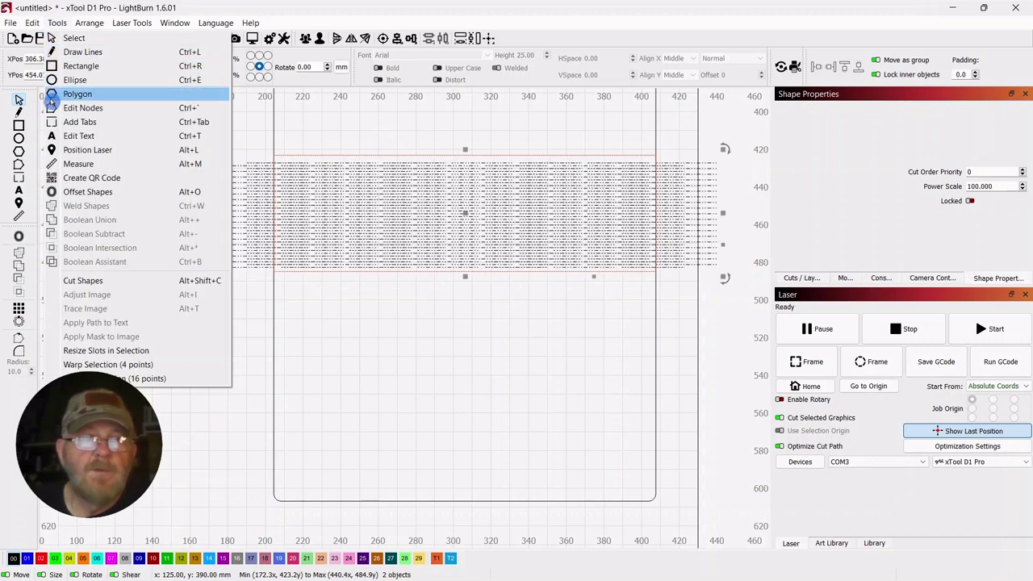
click(77, 281)
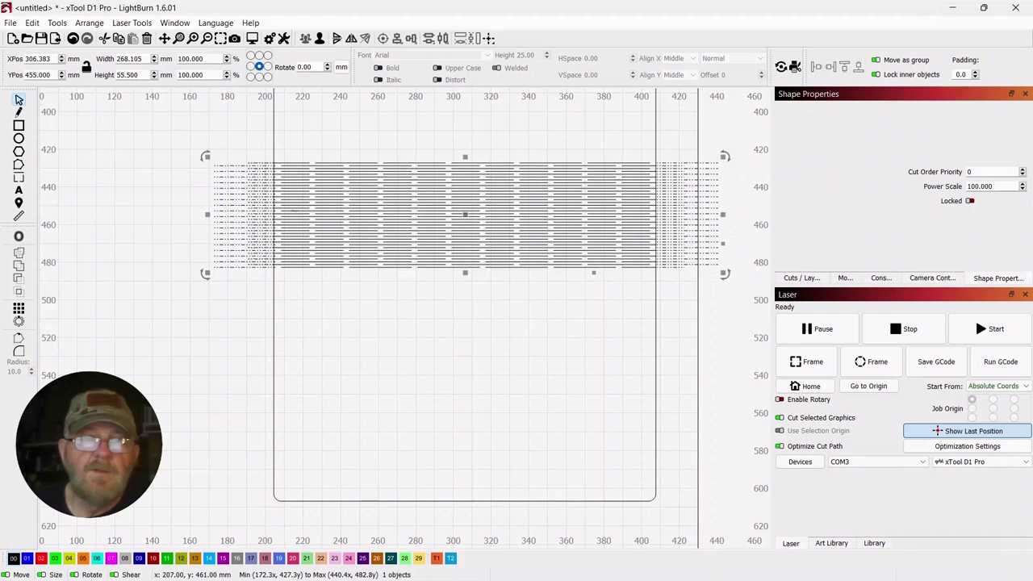
Inspect the trimmed hinge band with the whole cover centred in view.
click(126, 140)
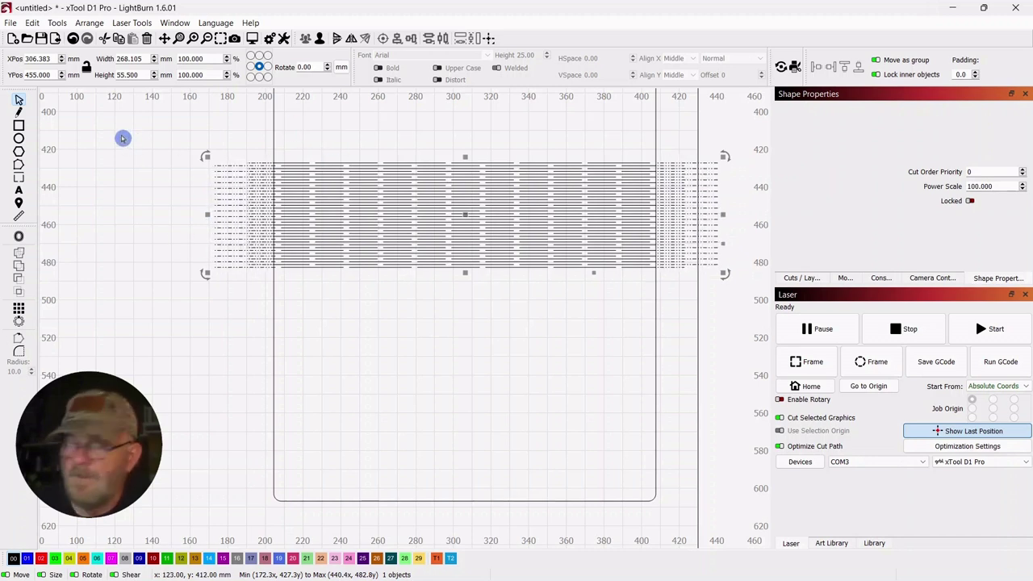
click(122, 139)
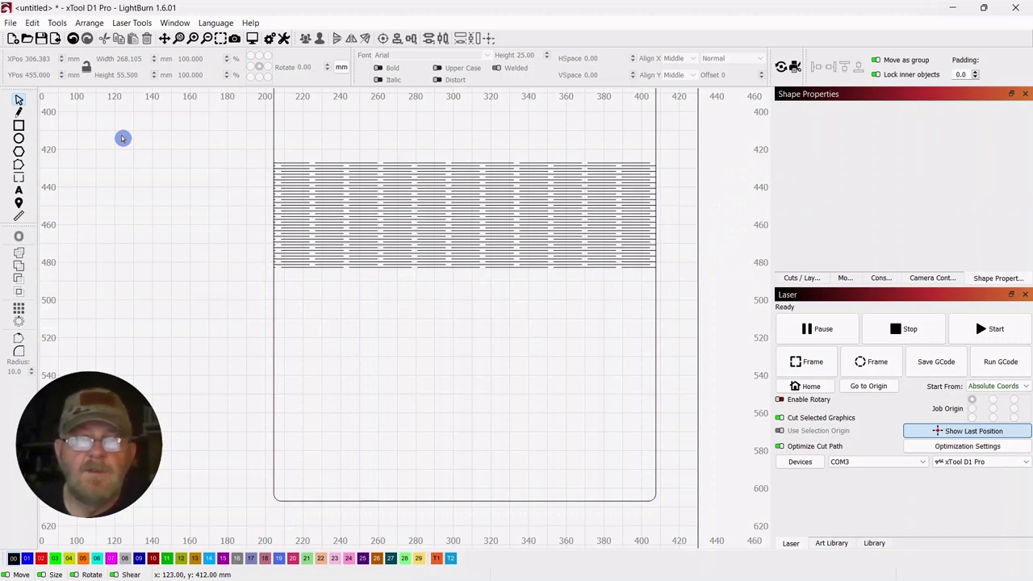
scroll(169, 158, down, 2)
drag(197, 156, 239, 260)
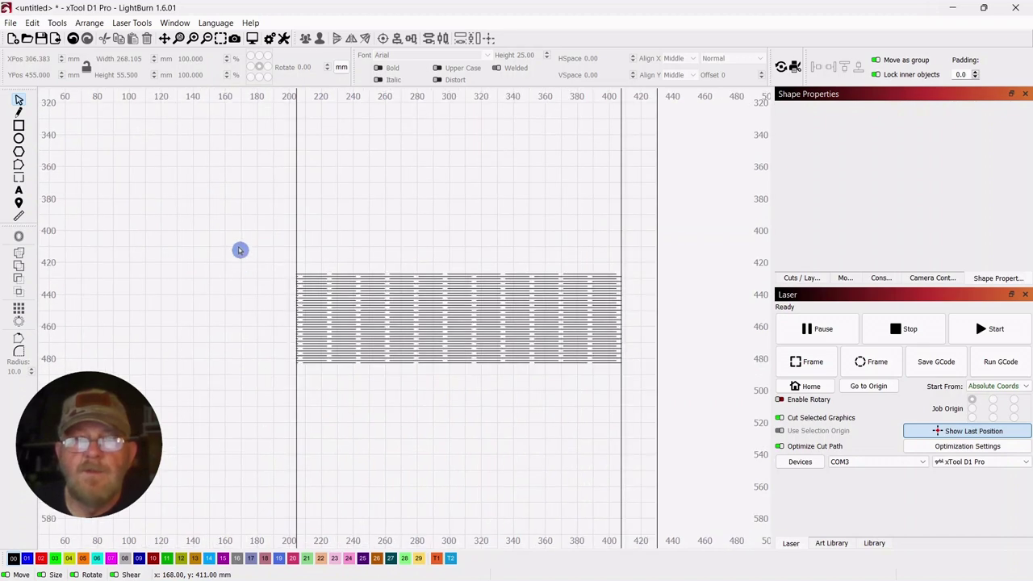
scroll(208, 221, up, 1)
mouse_move(207, 221)
mouse_down()
mouse_move(187, 176)
mouse_move(201, 229)
mouse_up()
scroll(218, 212, down, 1)
scroll(218, 211, down, 1)
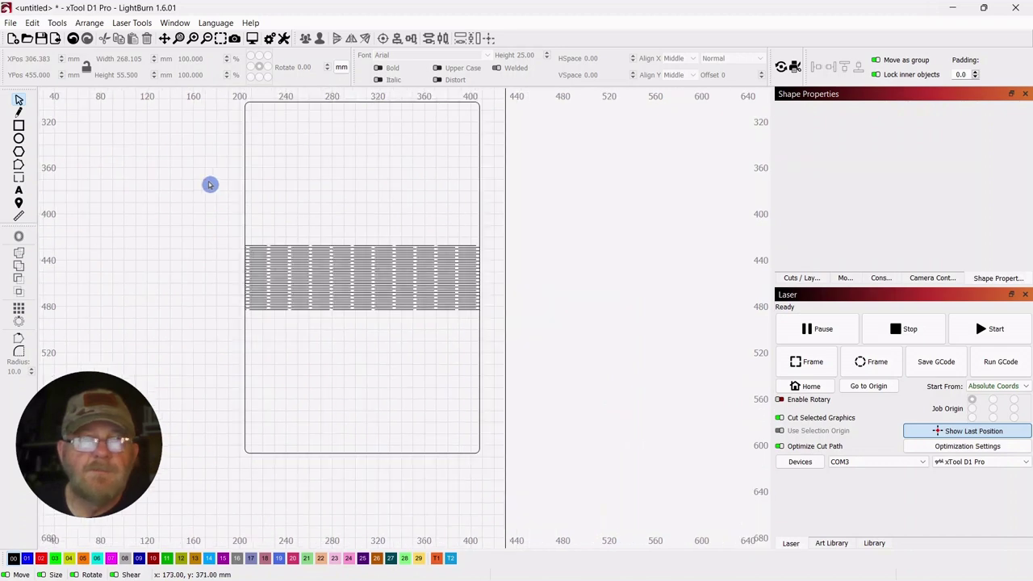
drag(210, 182, 303, 209)
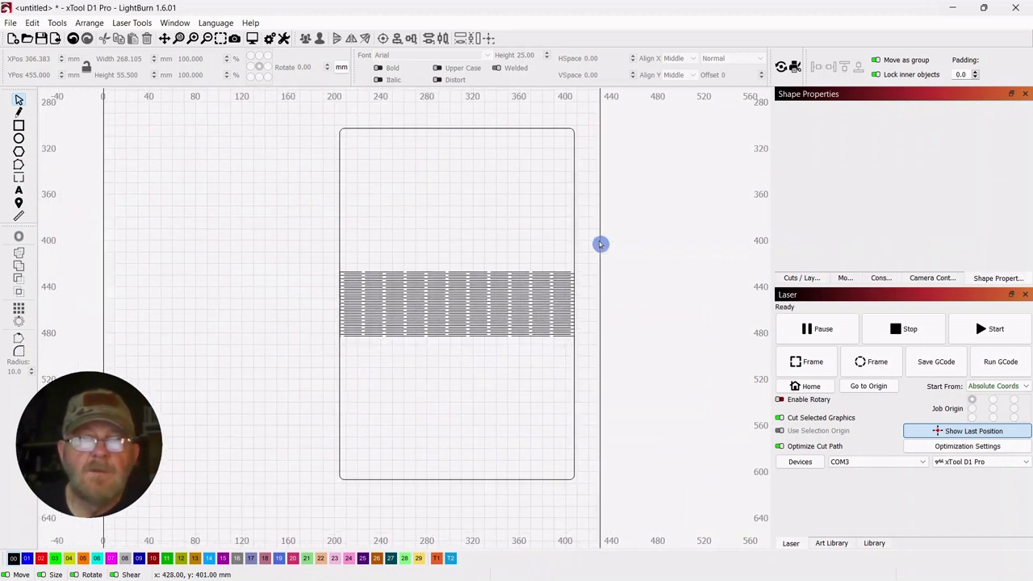
Move cover and band together to X 286, Y 447 mm, then open the Art Library.
drag(601, 121, 408, 432)
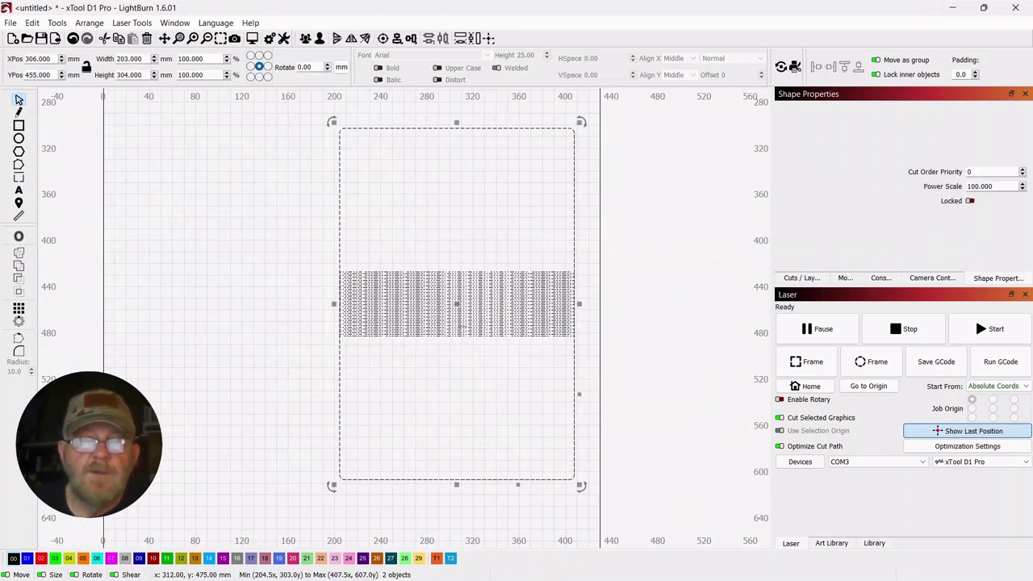
drag(456, 305, 436, 298)
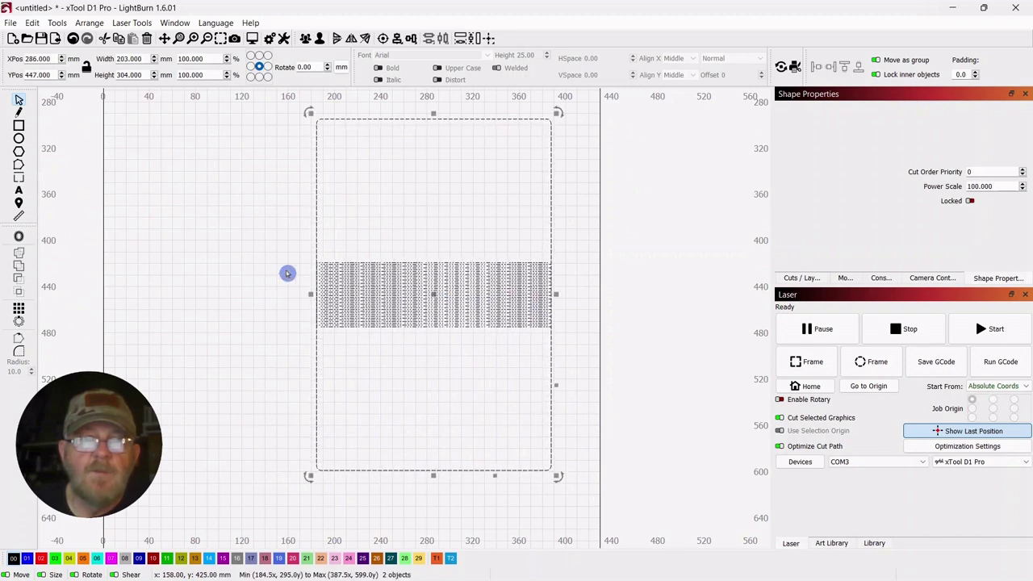
click(249, 247)
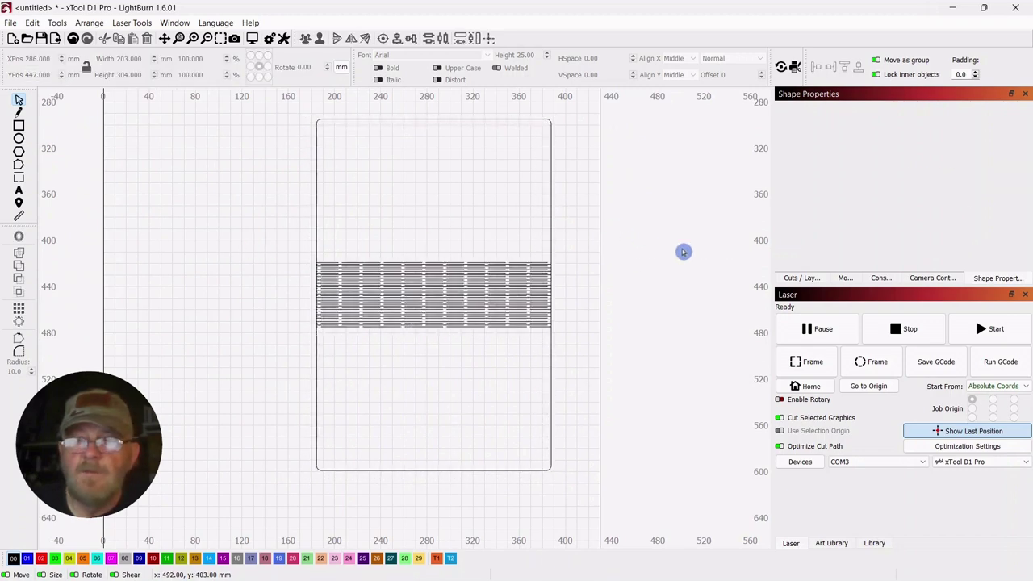
click(831, 545)
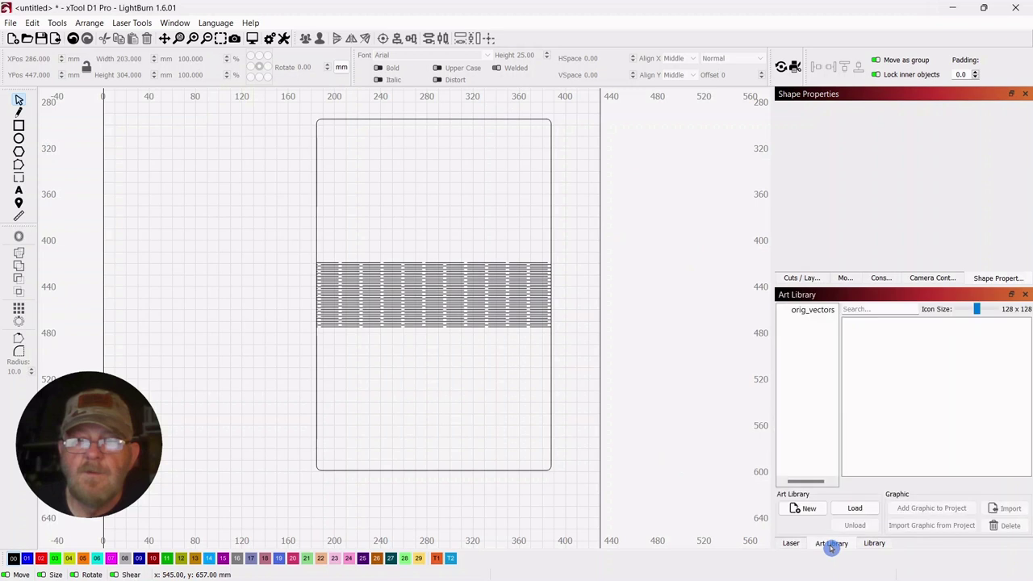
Drag the logo_dglasercraft_academy logo from orig_vectors onto the cover above the hinge band, then select it.
click(808, 312)
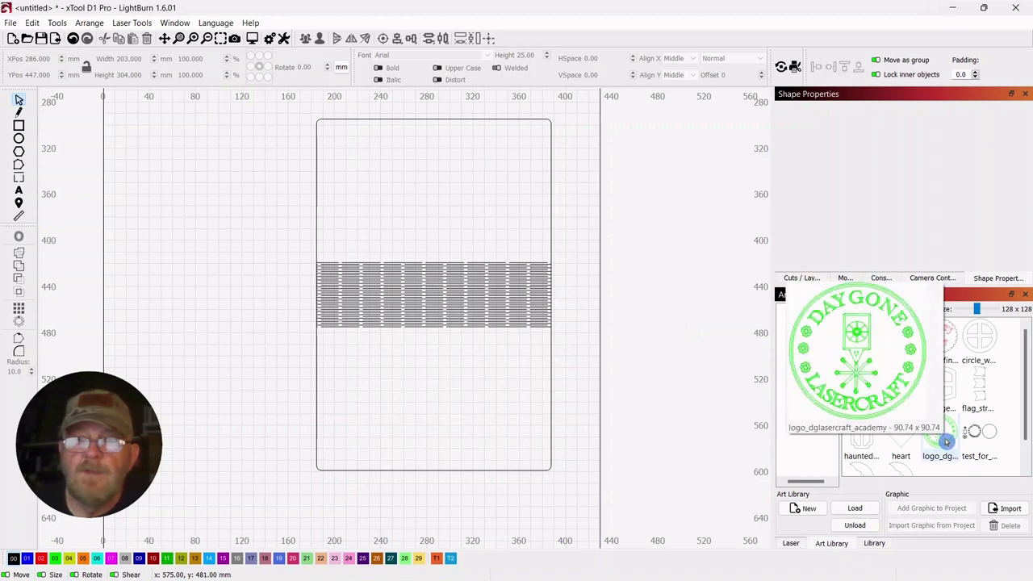
drag(946, 441, 440, 194)
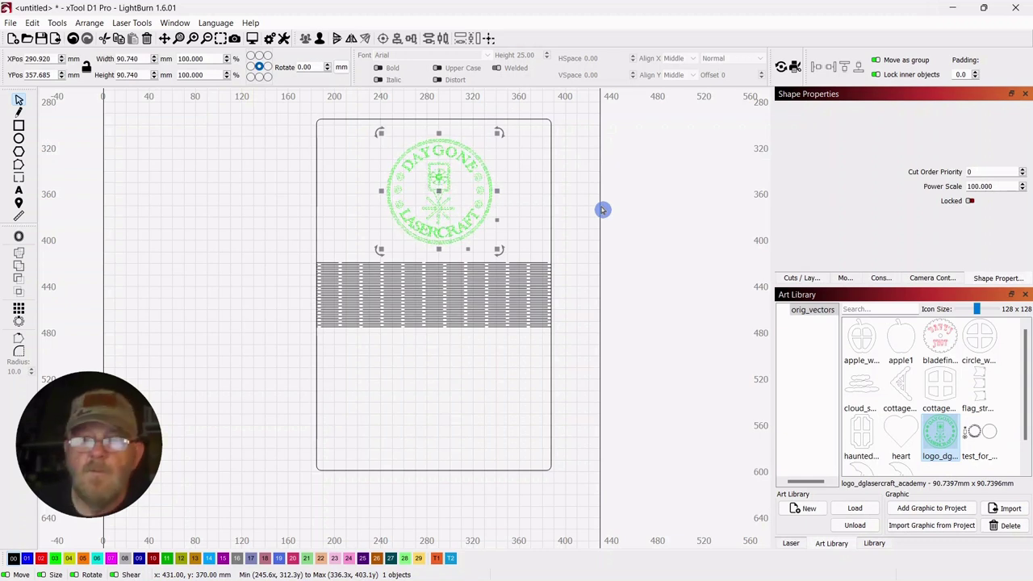
click(261, 187)
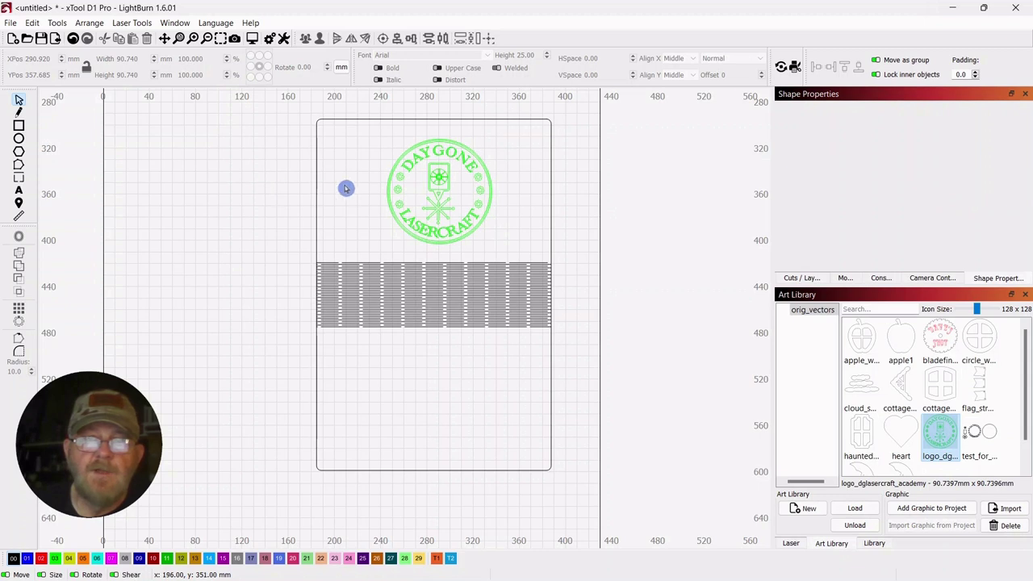
click(438, 175)
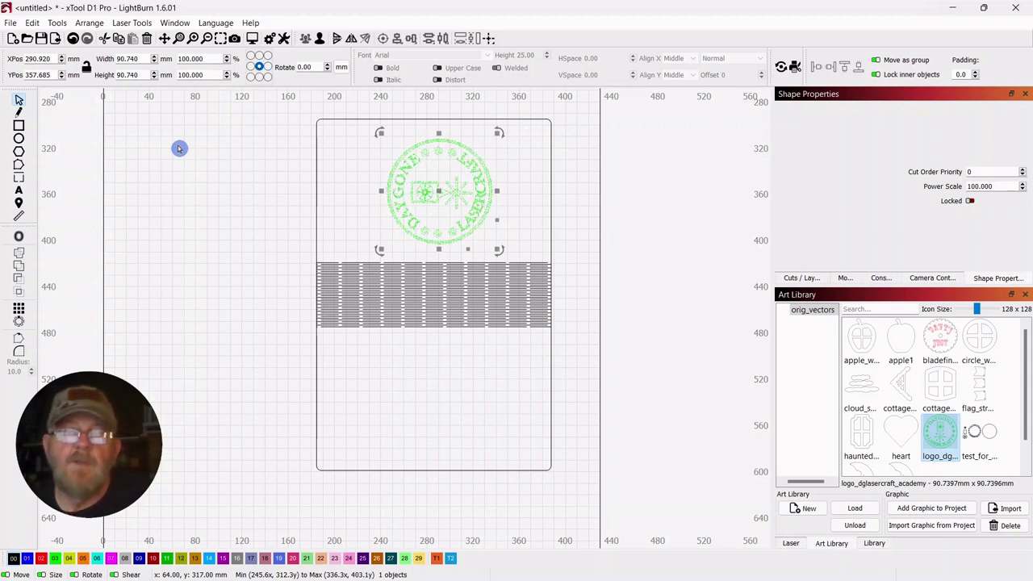
click(256, 187)
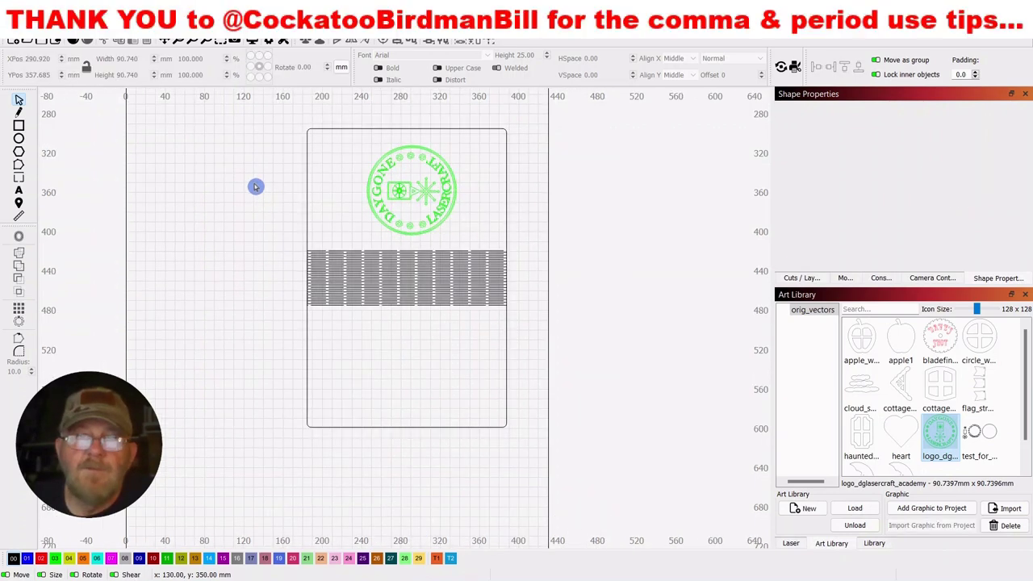
scroll(256, 185, up, 3)
drag(293, 170, 346, 165)
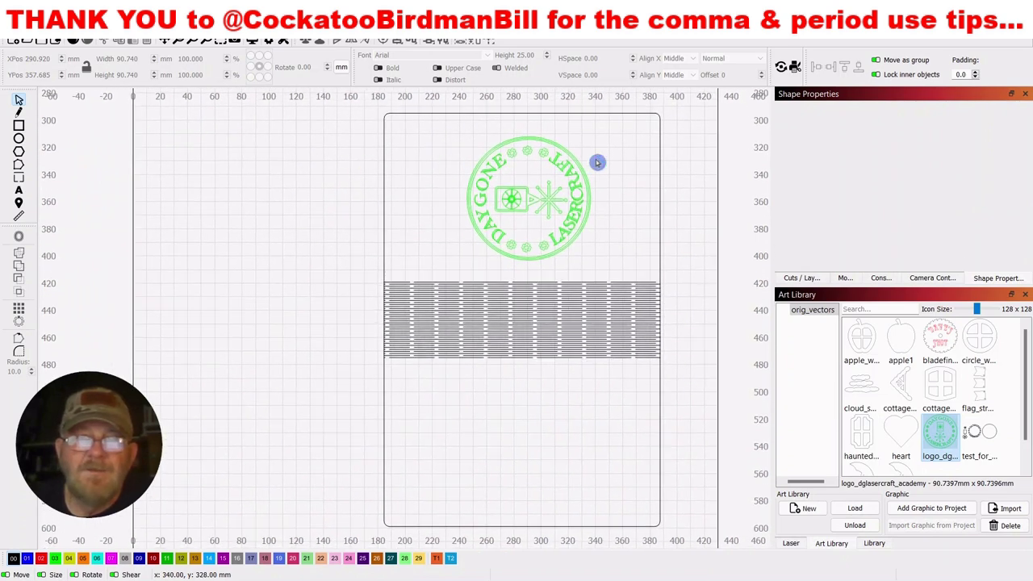
click(552, 189)
scroll(471, 239, down, 1)
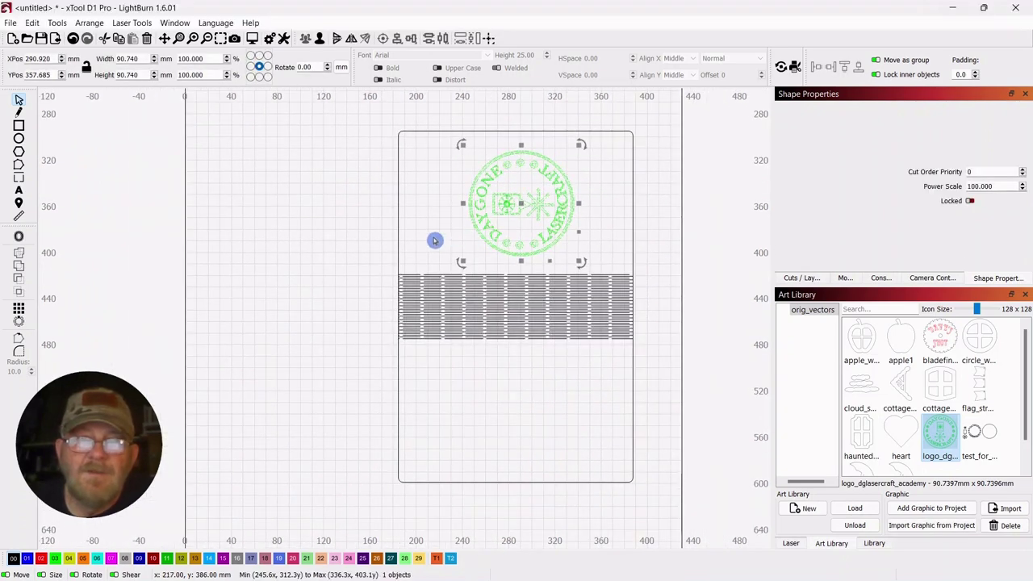
Nudge the logo slightly, then draw a frame rectangle from the cover top to the hinge band.
scroll(434, 240, up, 1)
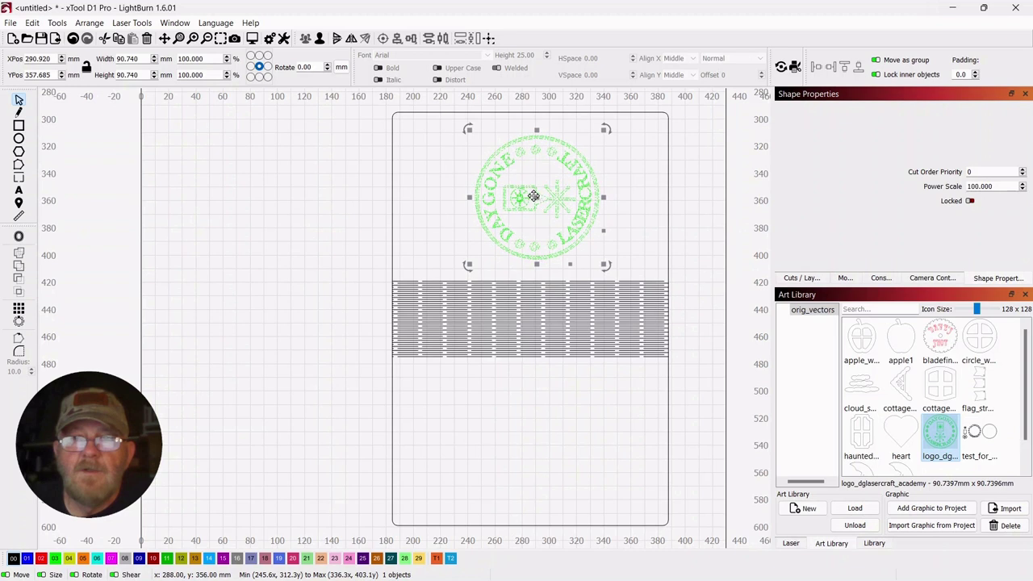
drag(543, 200, 537, 198)
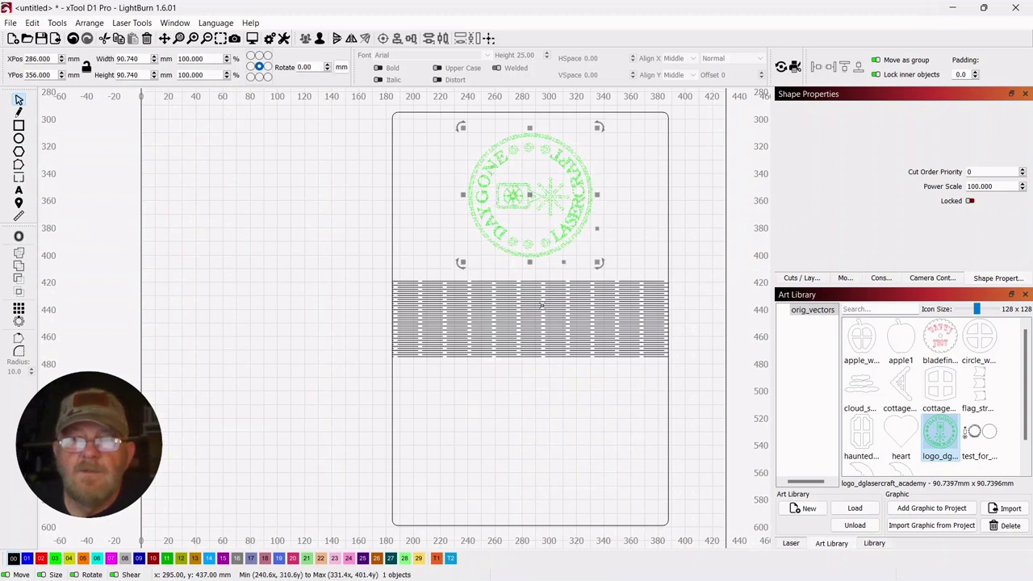
drag(373, 257, 307, 223)
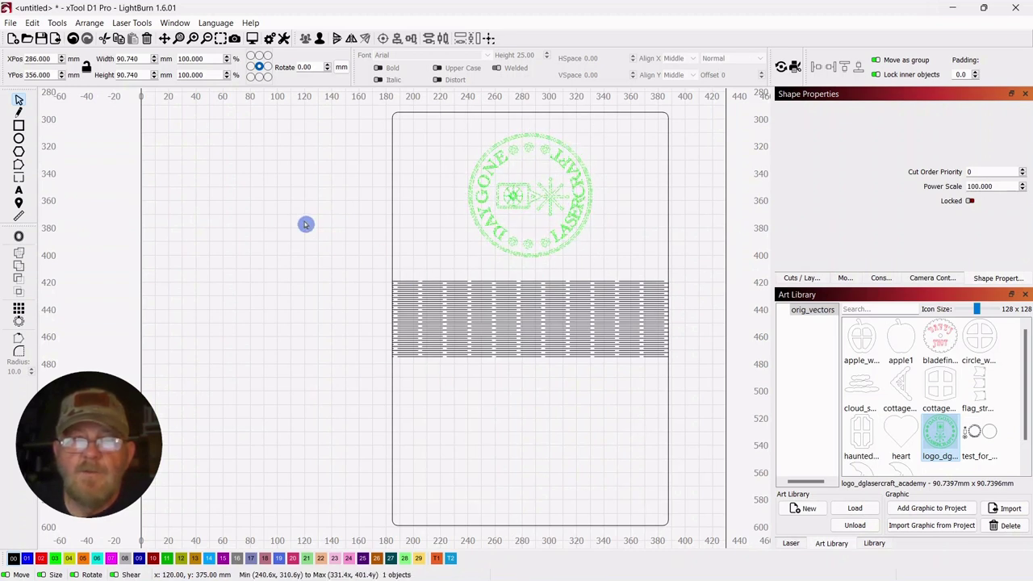
click(19, 127)
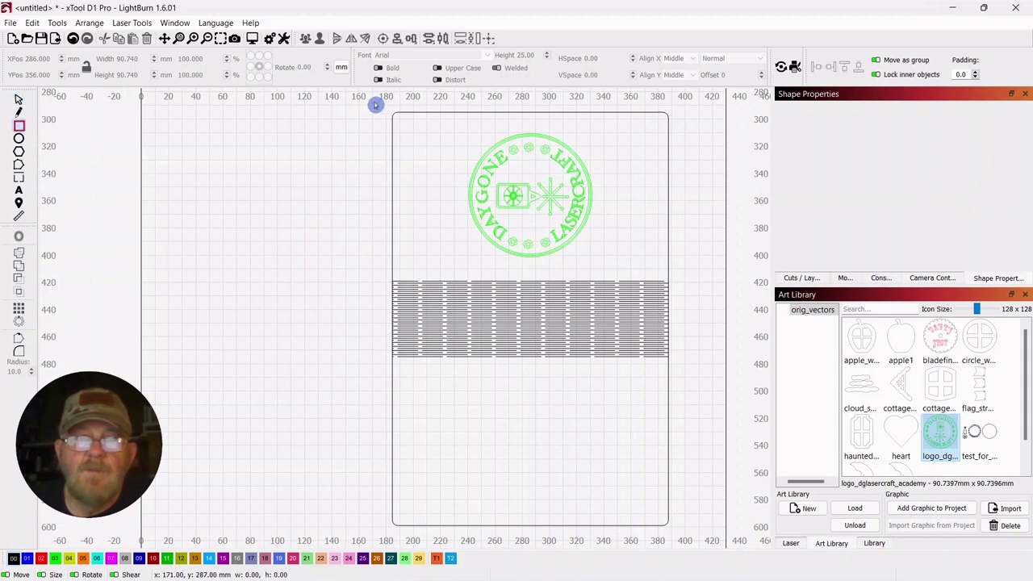
drag(393, 114, 669, 281)
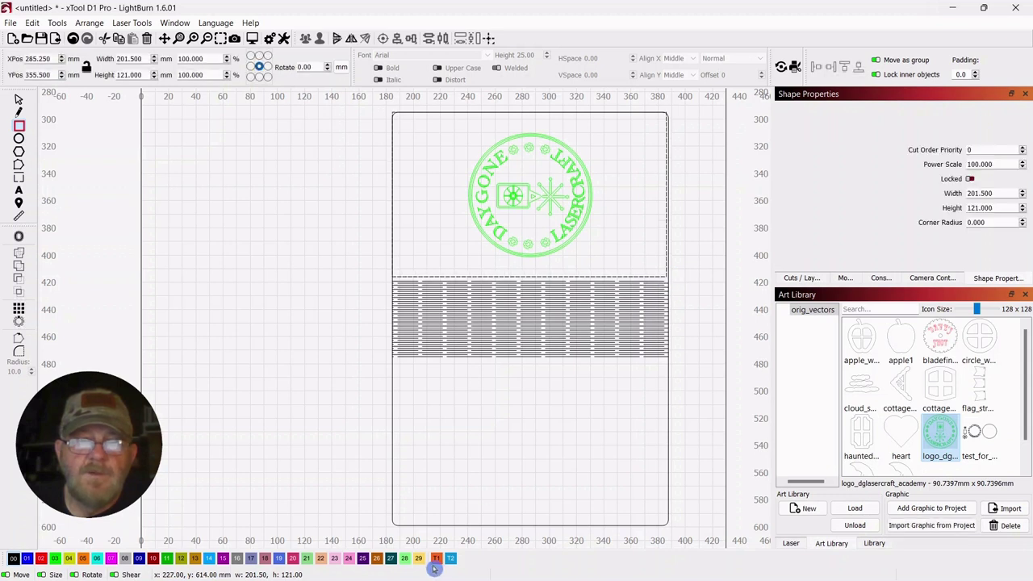
click(19, 98)
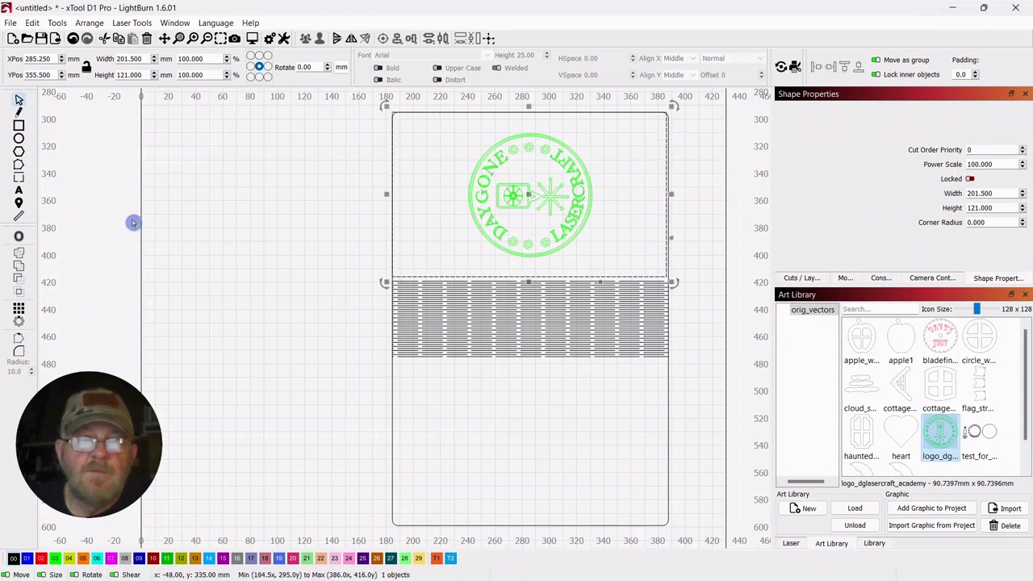
Put the frame on the T1 layer and center the logo horizontally on it.
click(436, 560)
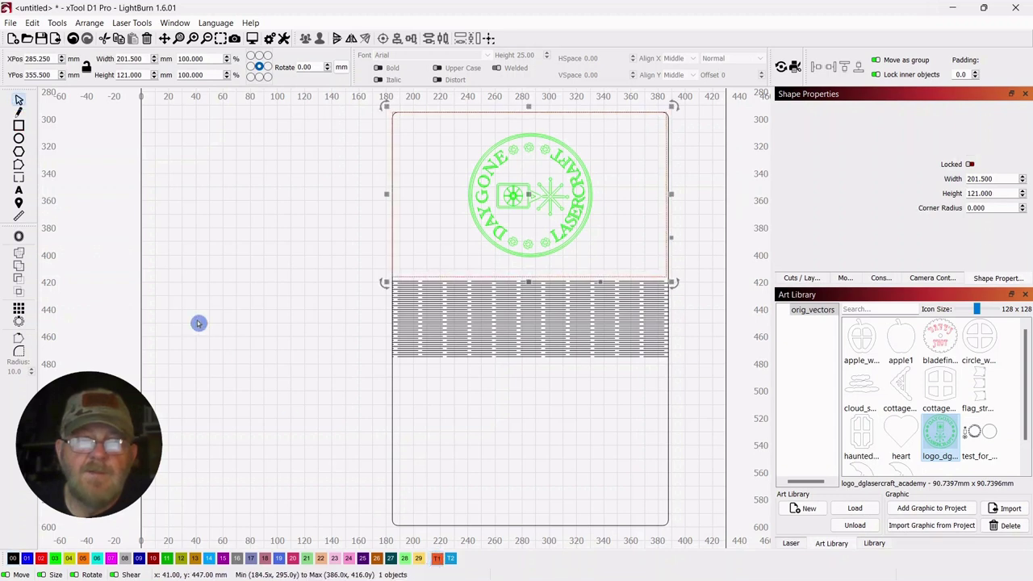
click(269, 240)
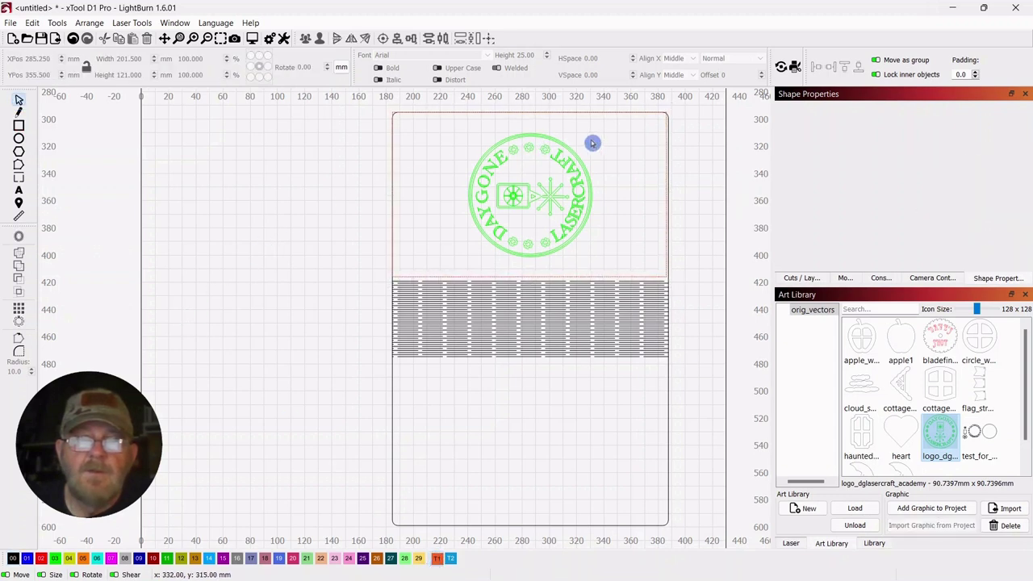
click(489, 191)
scroll(477, 201, up, 2)
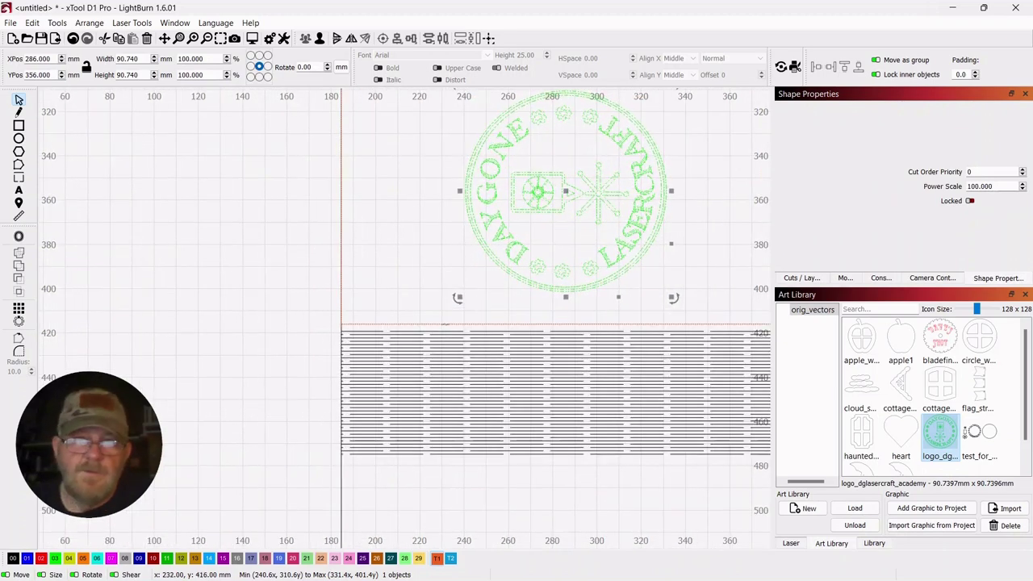
shift+click(444, 324)
scroll(249, 218, down, 1)
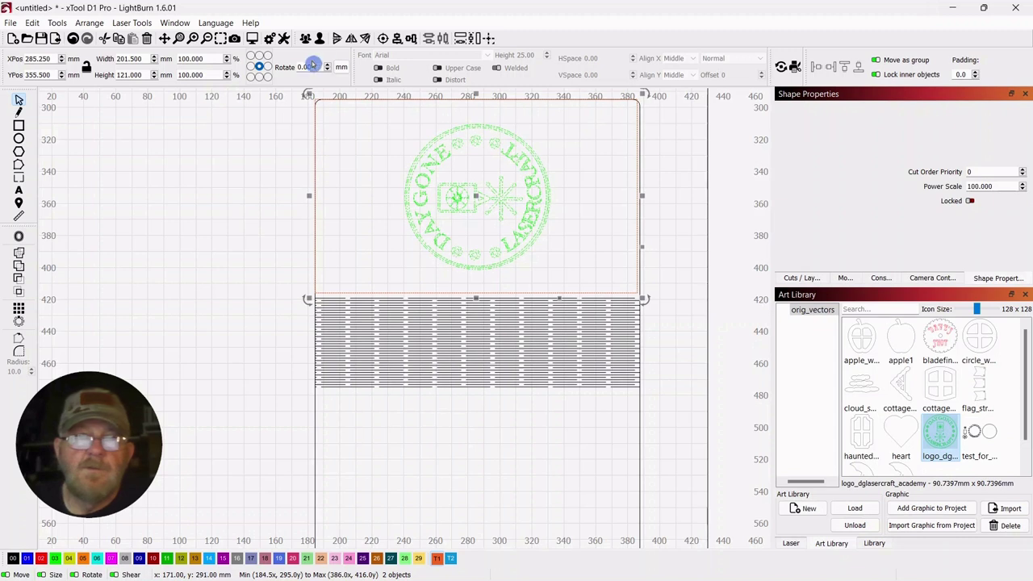
click(384, 39)
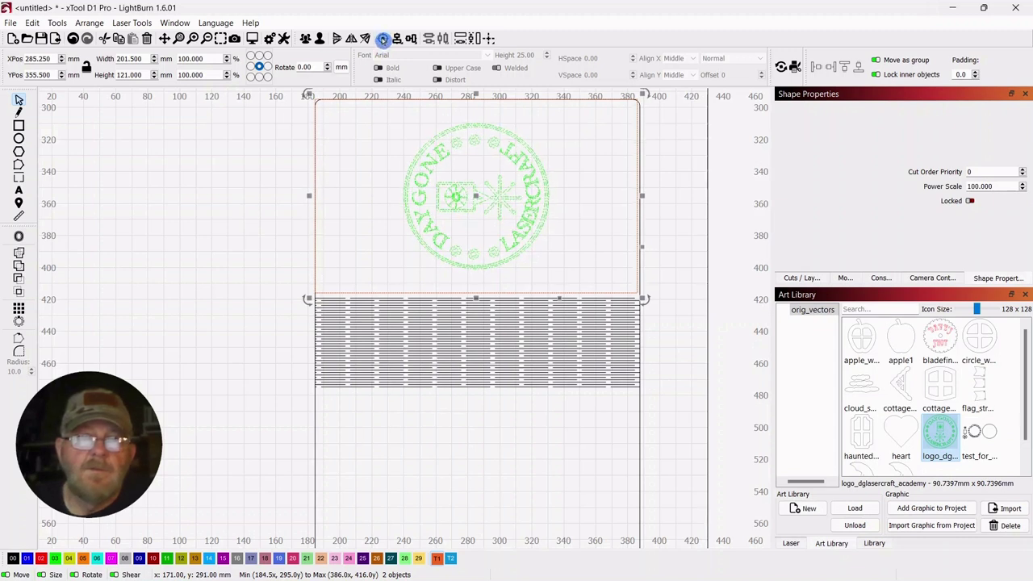
Select the temporary T1 guide frame and show the Cuts/Layers list.
click(232, 188)
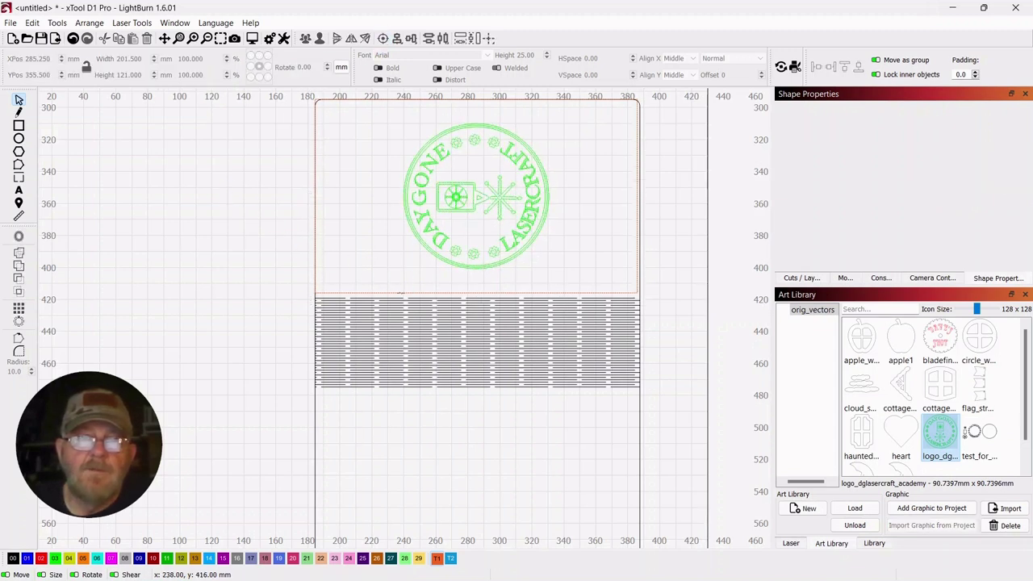
click(400, 294)
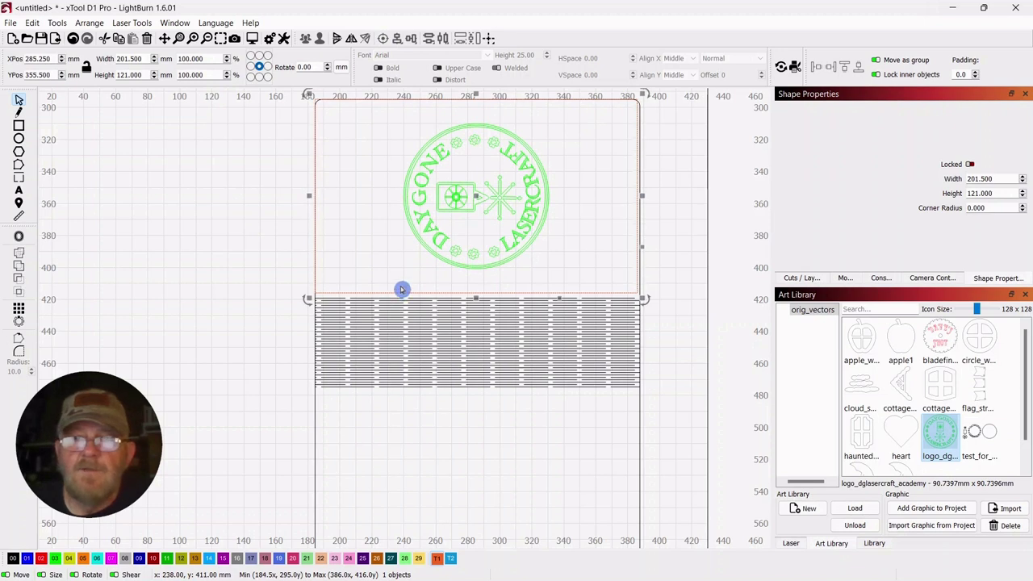
click(797, 278)
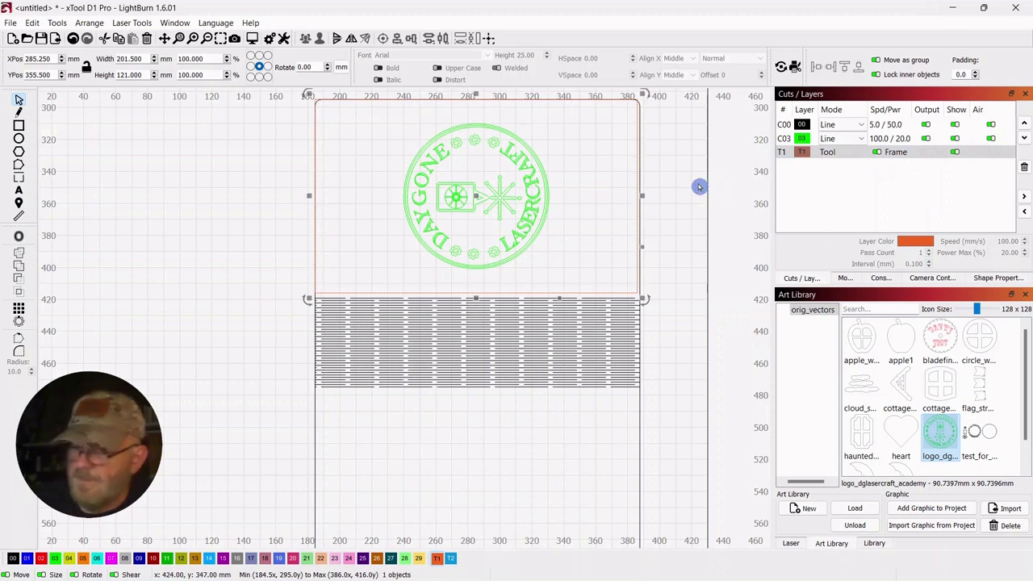
Delete the guide frame and move the green C03 layer above C00 in the cut order.
key(Delete)
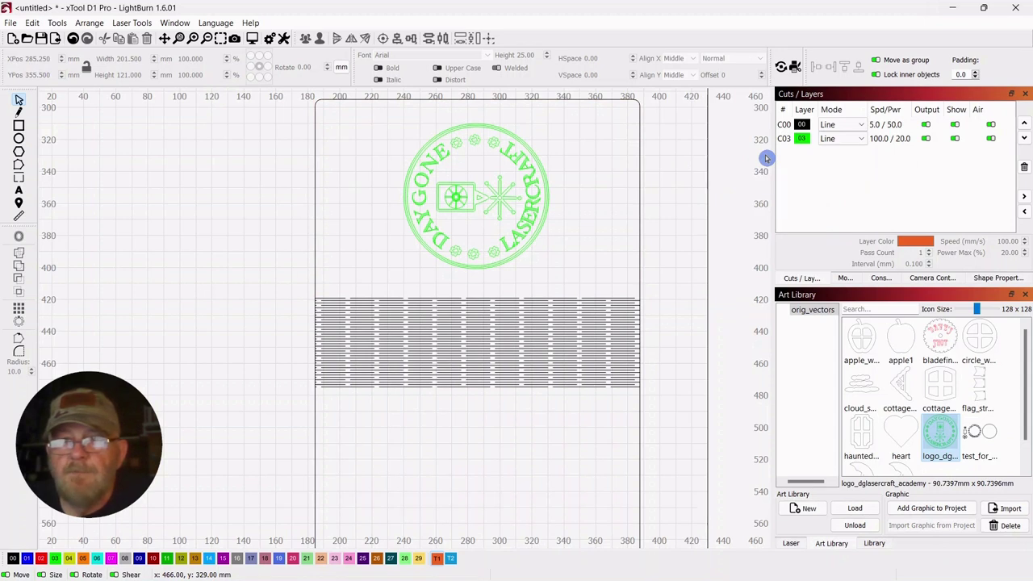
click(803, 140)
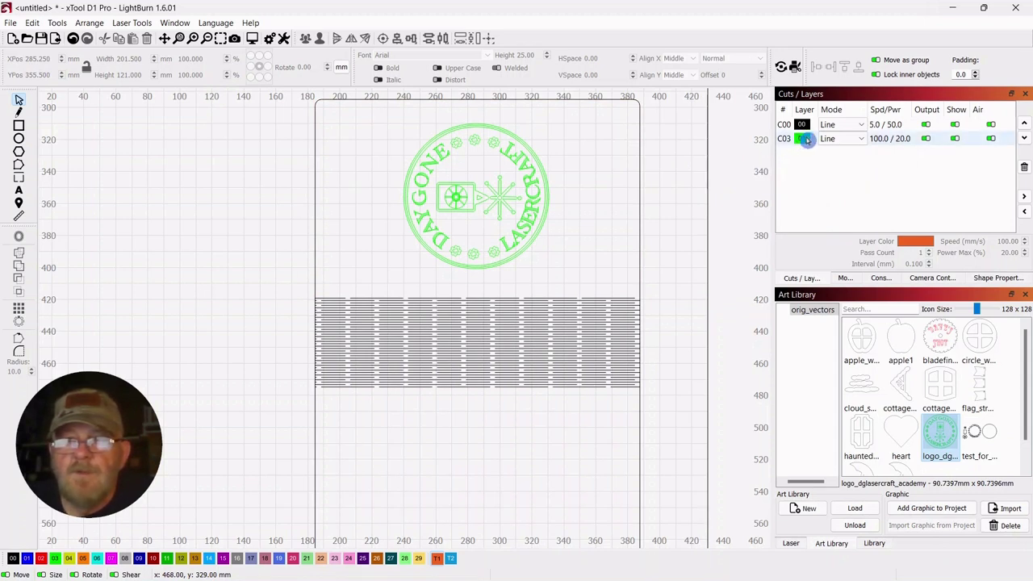
drag(802, 140, 802, 124)
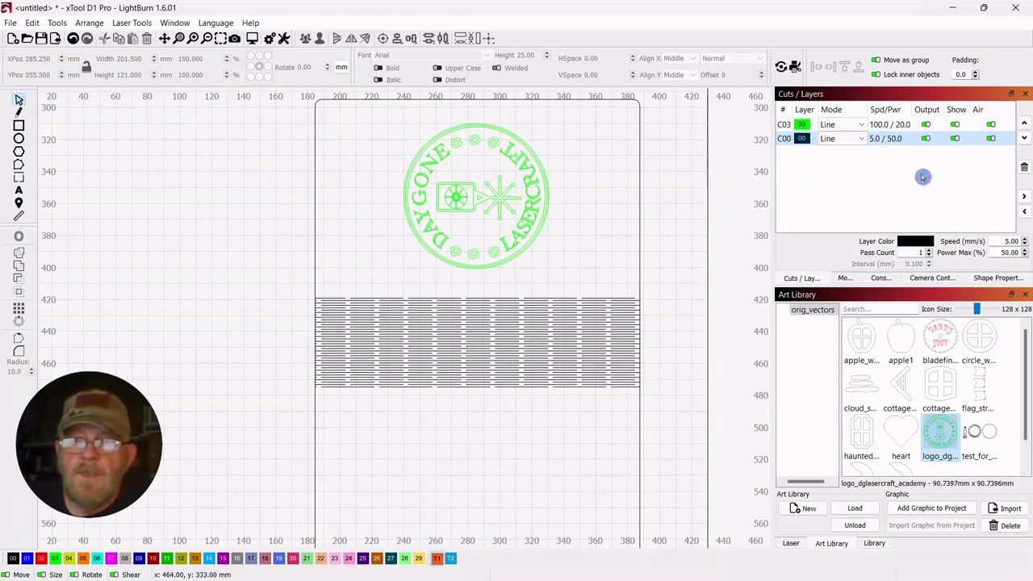
Set layer C03's speed to 60 mm/s.
click(802, 126)
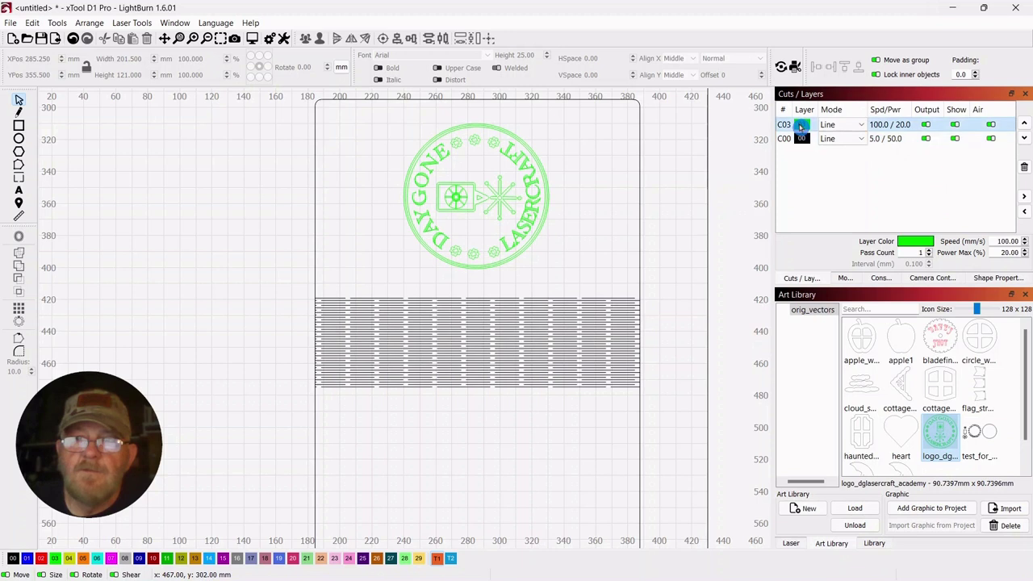
drag(997, 241, 1017, 241)
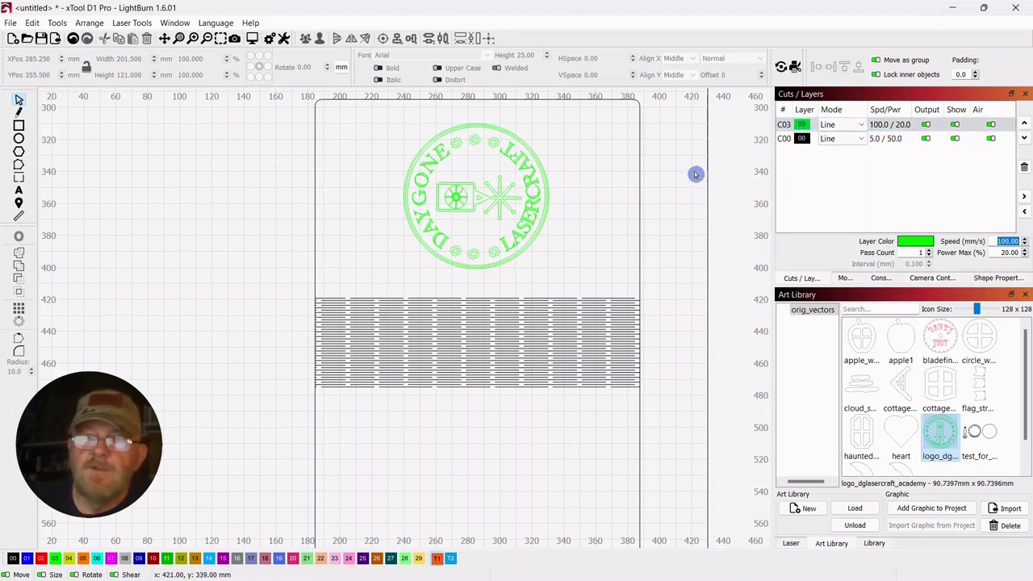
text(60)
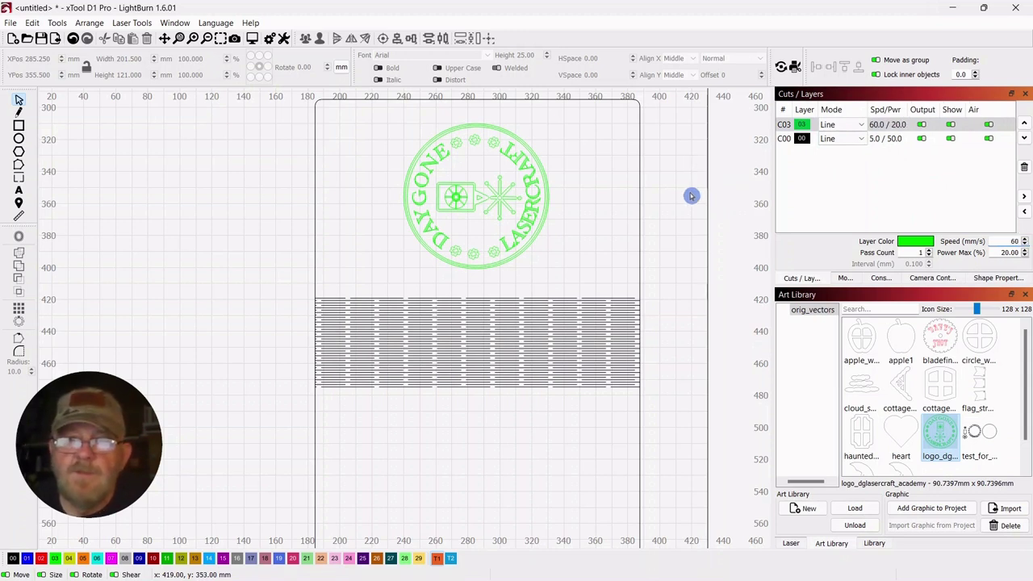
key(Return)
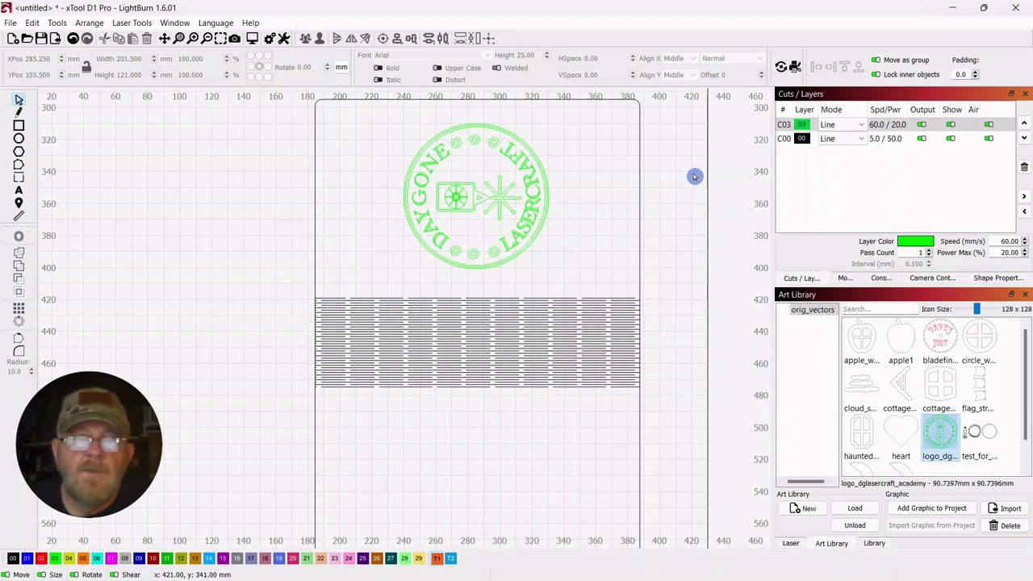
scroll(690, 186, down, 3)
scroll(687, 293, up, 1)
mouse_move(669, 293)
mouse_down()
mouse_move(652, 285)
mouse_move(662, 292)
mouse_up()
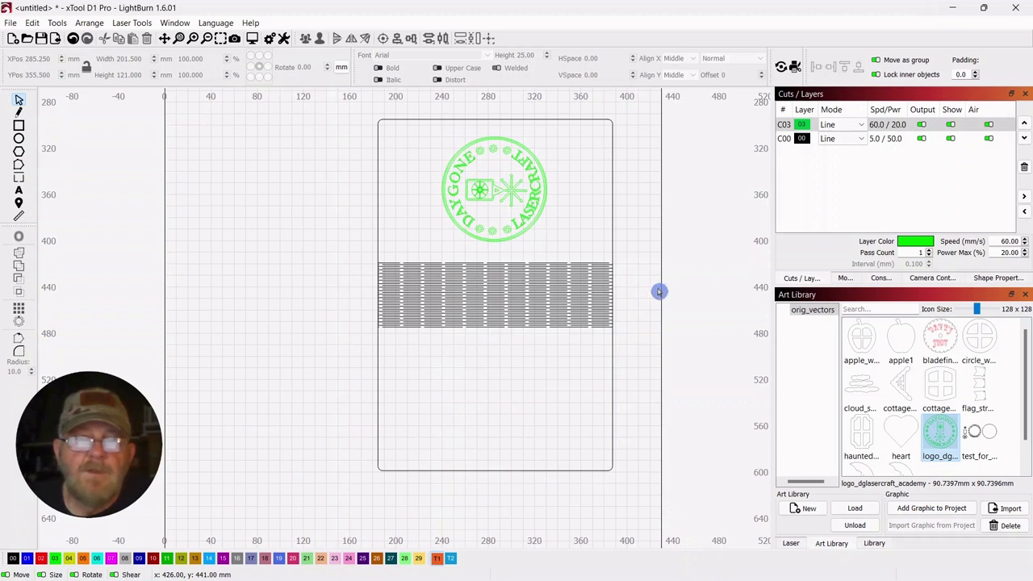